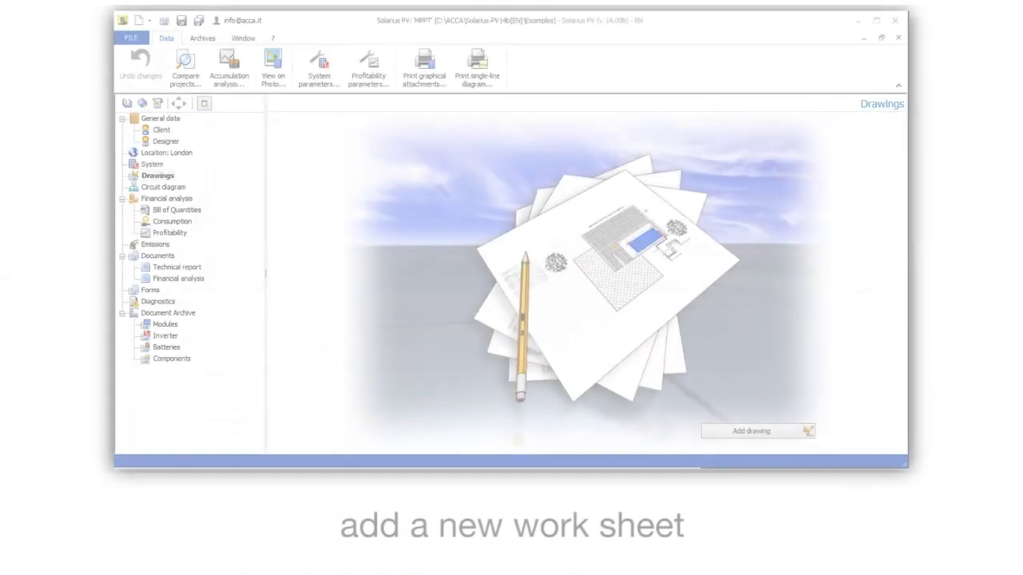
Add a new drawing containing an MPPT sub-system and set the sub-system's connection type to Three-Phase
click(759, 432)
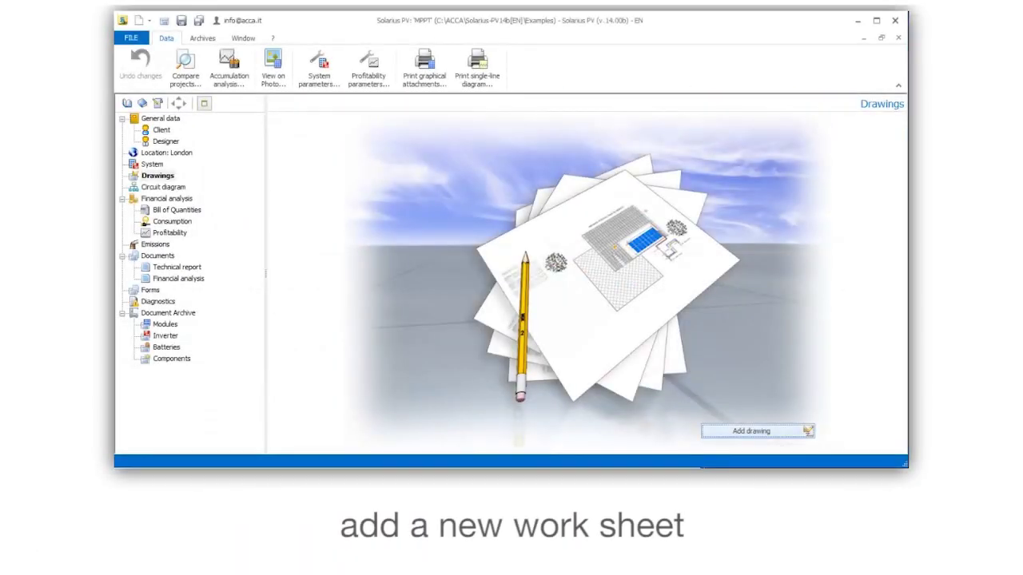
key(Return)
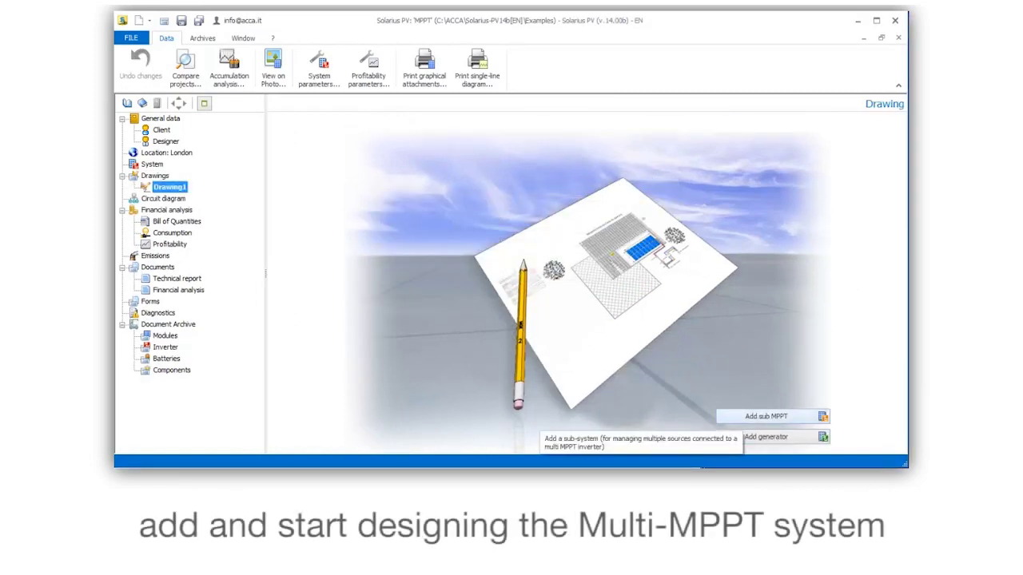
click(766, 417)
click(553, 253)
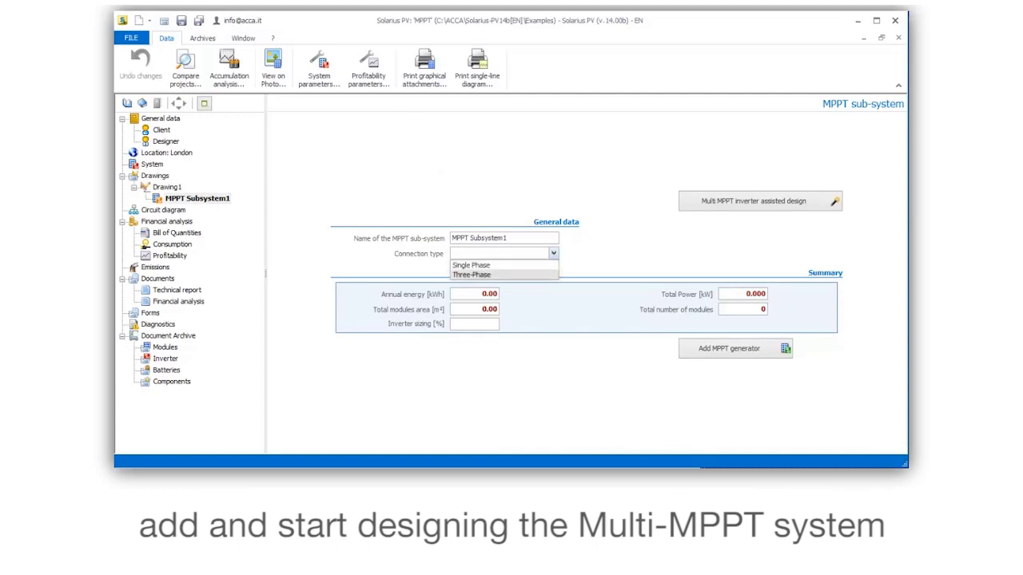
click(471, 274)
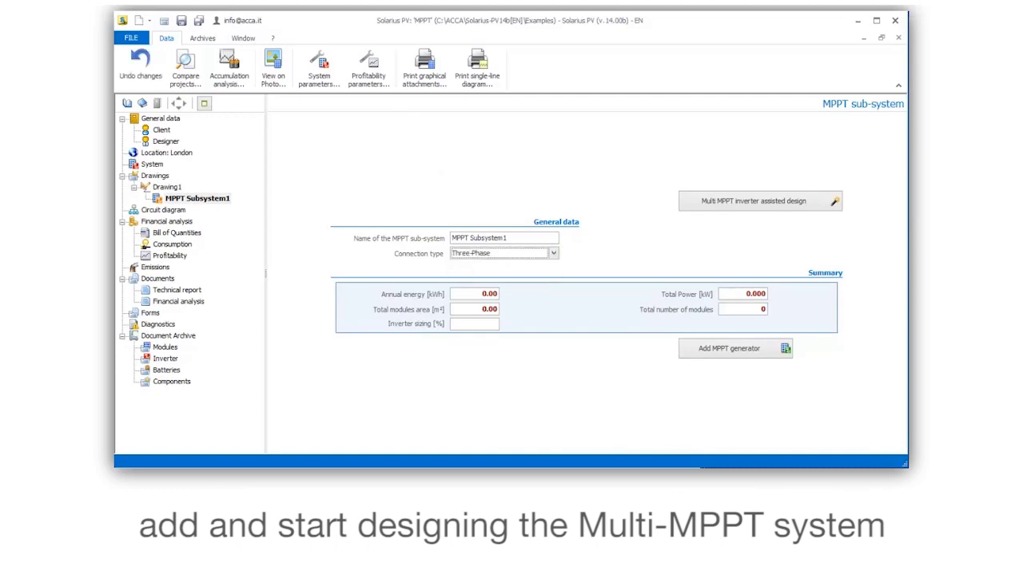
Add a first MPPT generator to the sub-system and start its assisted generator design
click(759, 200)
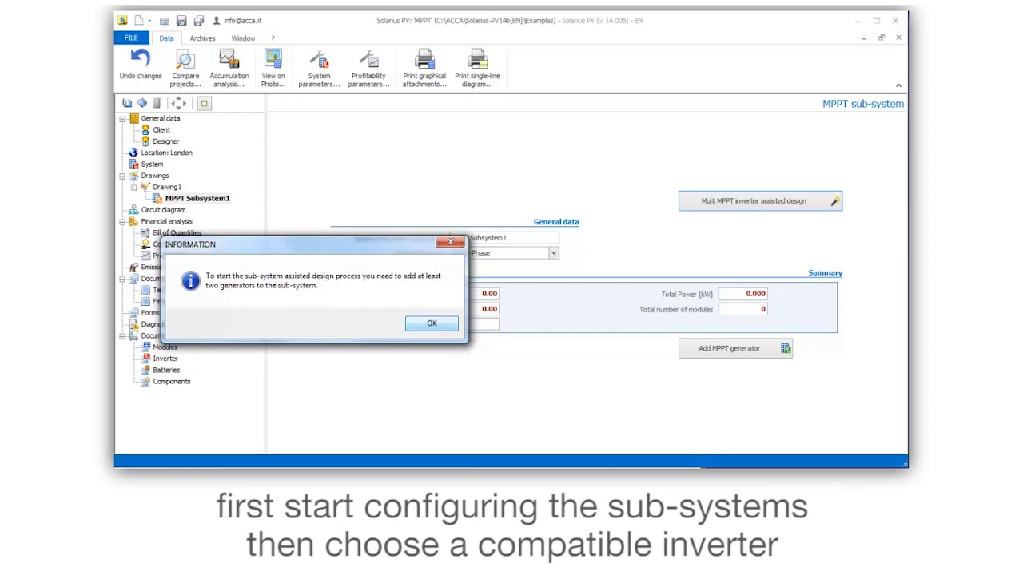
key(Return)
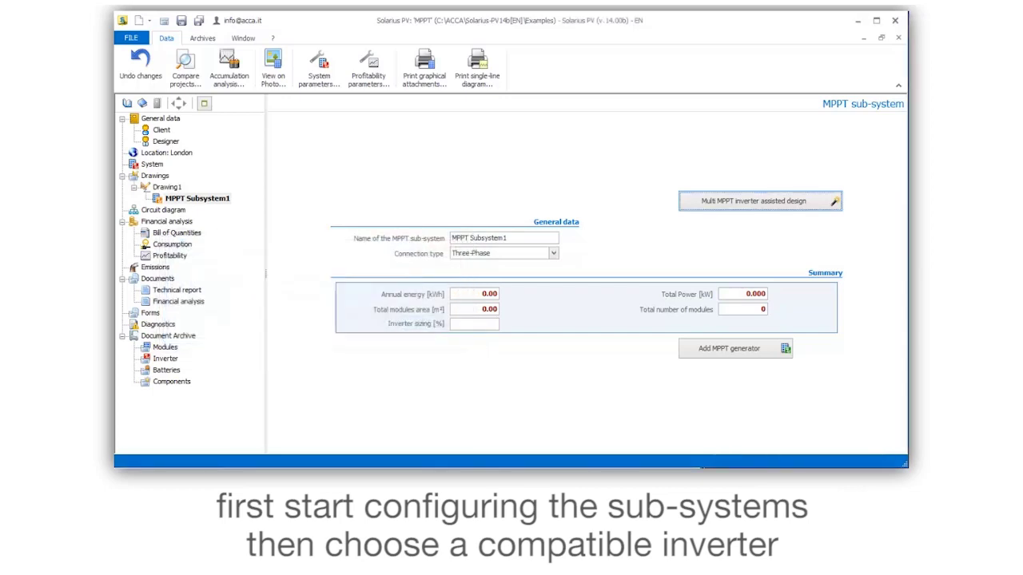
click(734, 349)
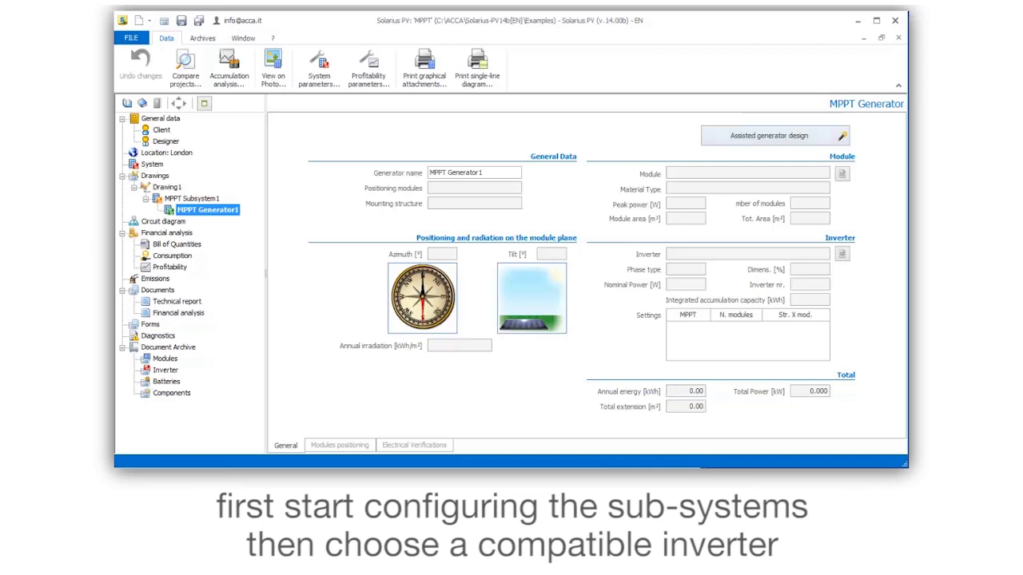
click(769, 135)
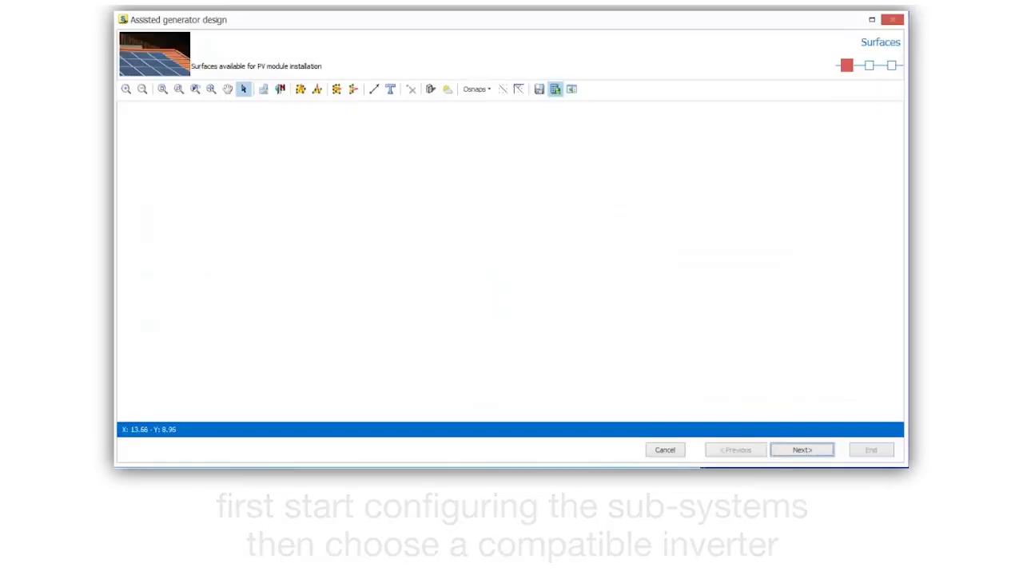
Import the CAD survey MPPT.dwg at insert point X 1.00, Y 1.00 with a scale factor of 1.000
click(263, 89)
click(277, 117)
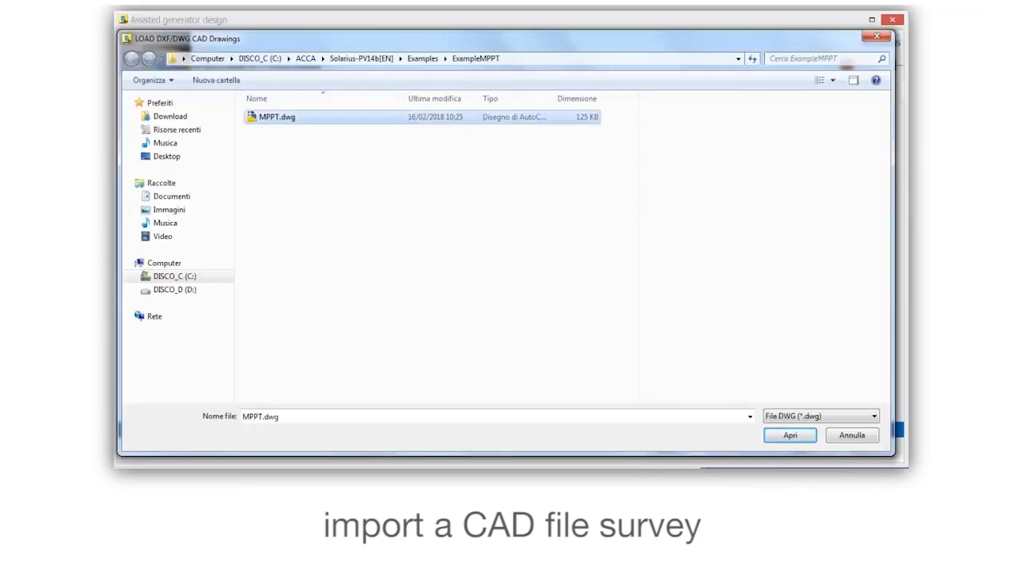
click(790, 435)
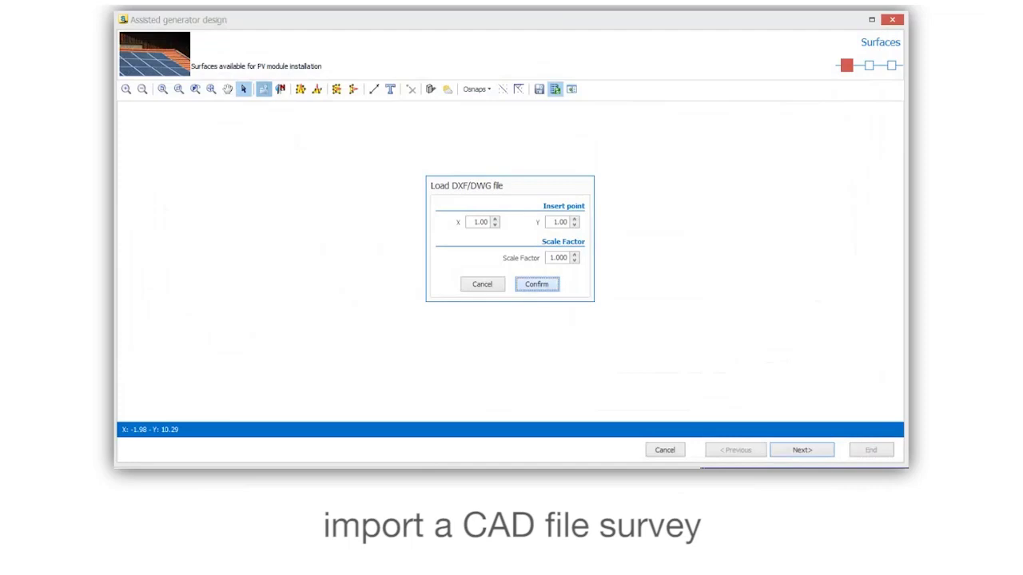
key(Return)
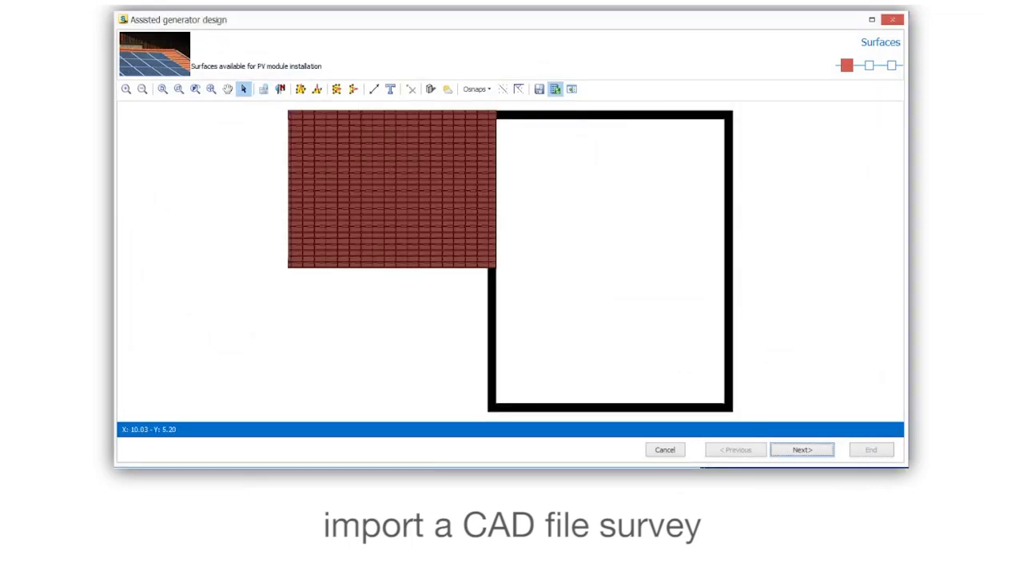
Outline the first installation surface over the red tiled roof, snapping to its four corners
click(301, 89)
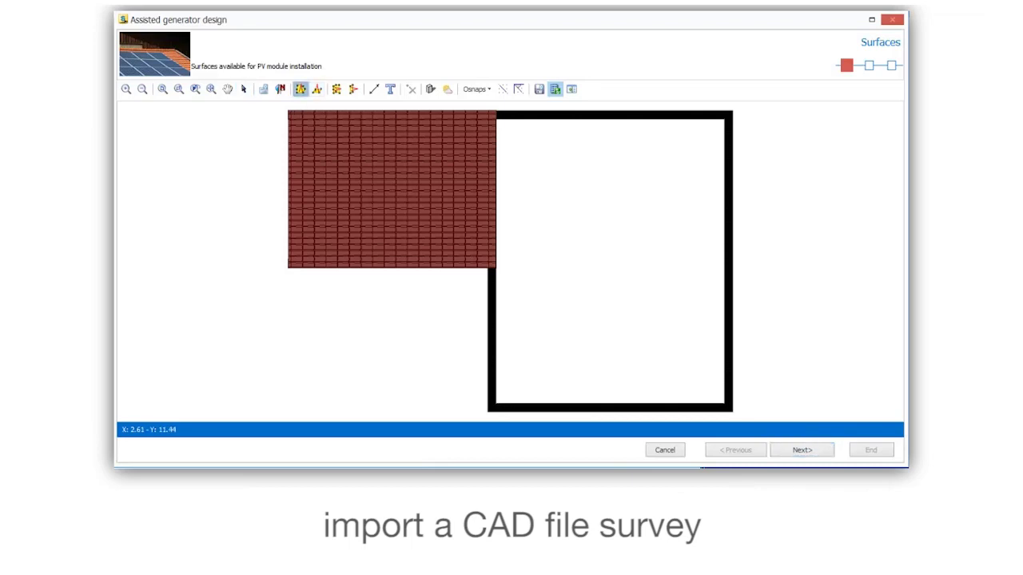
click(475, 88)
click(466, 105)
scroll(396, 190, down, 2)
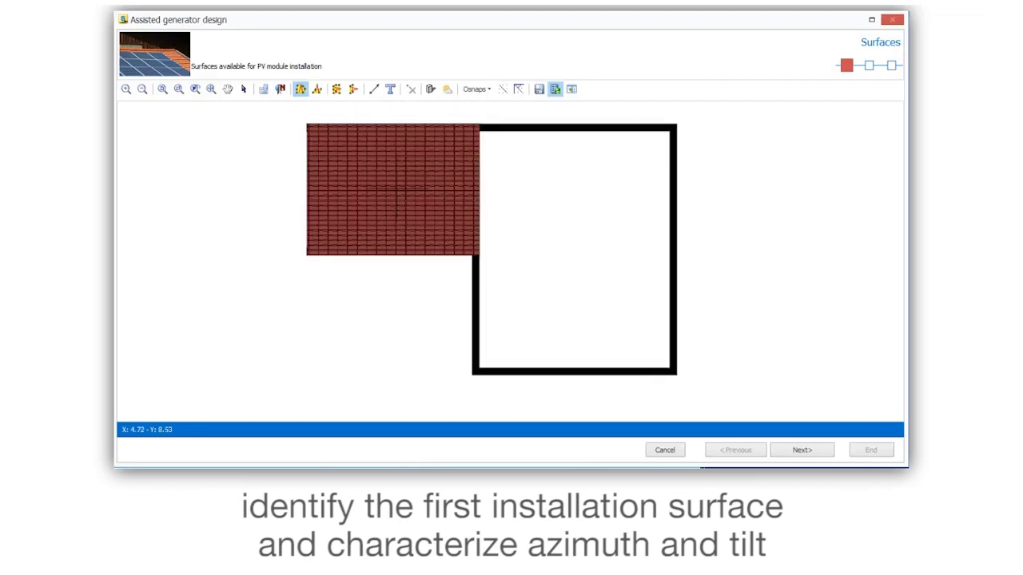
click(280, 138)
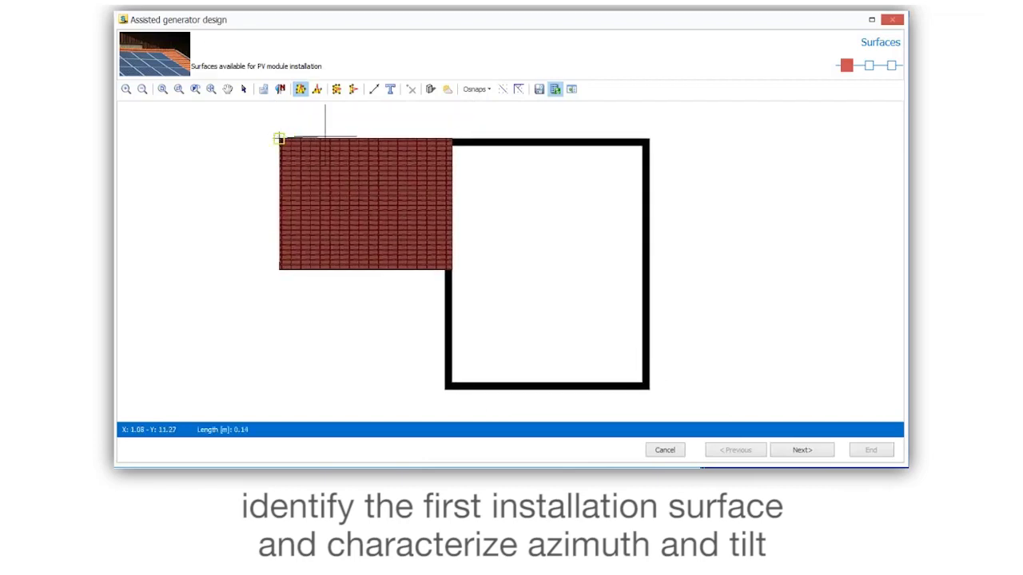
click(452, 139)
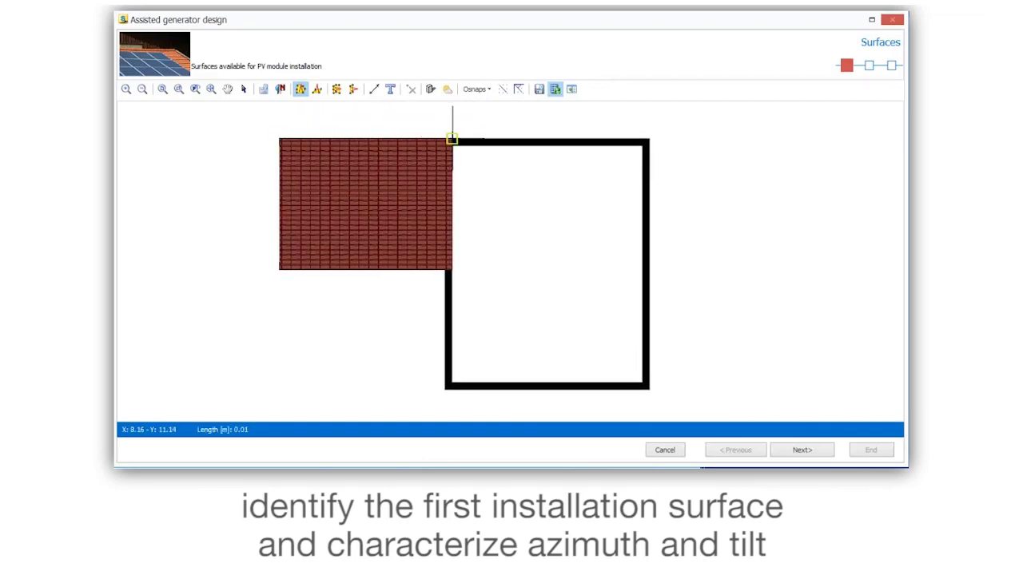
click(452, 271)
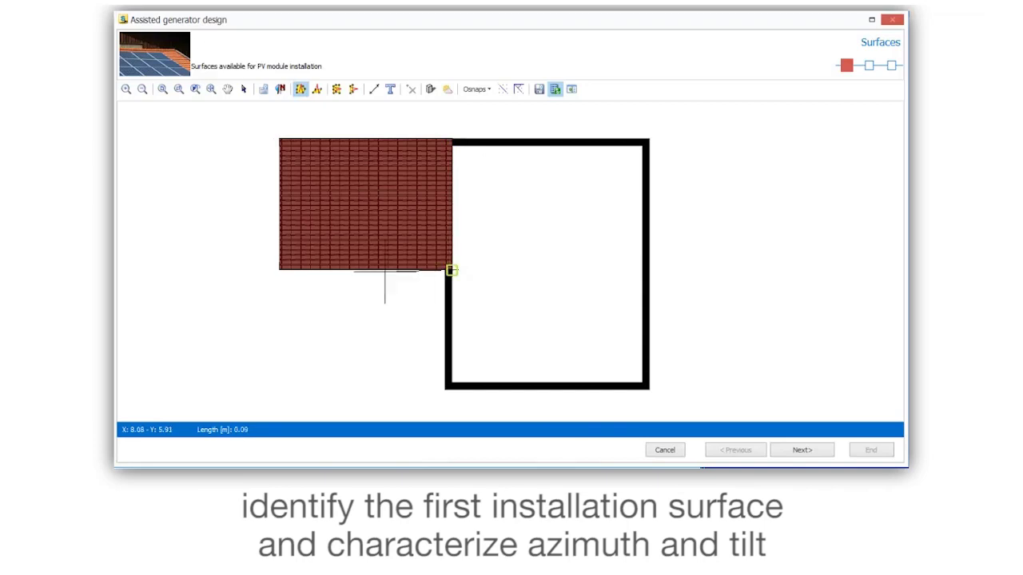
click(278, 270)
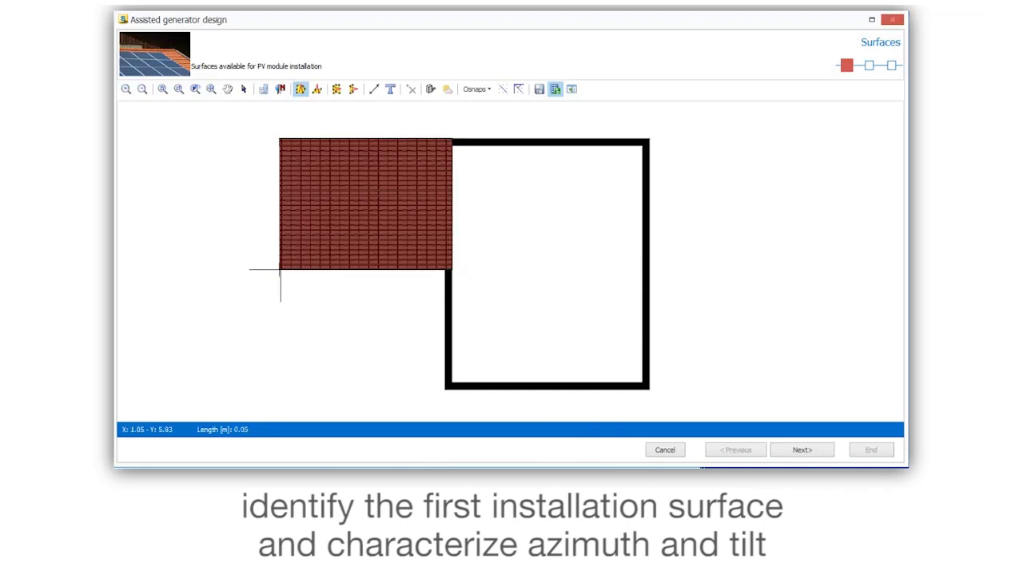
click(280, 138)
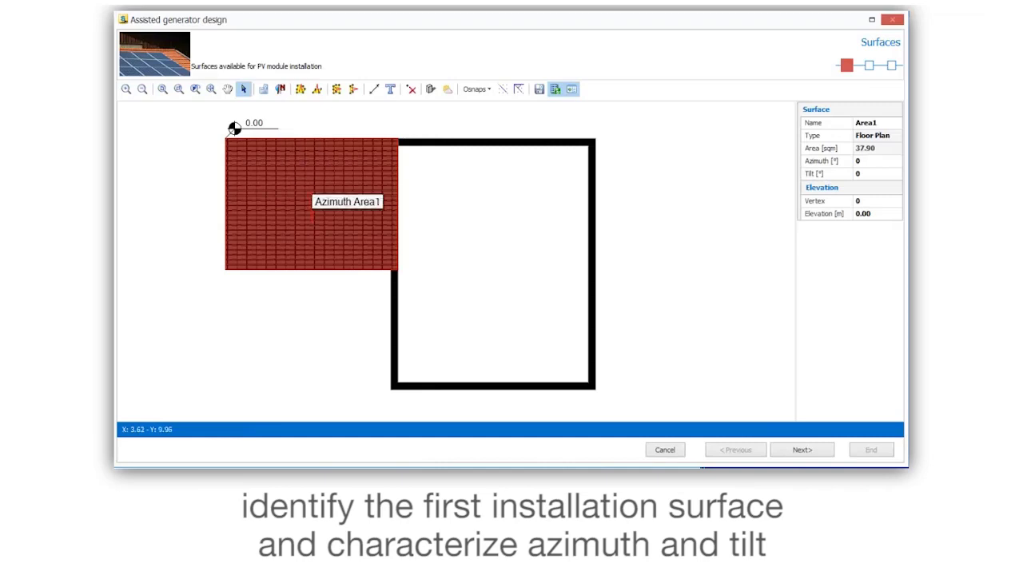
Turn the roof surface's azimuth to 90° and set its tilt to 30°
drag(312, 208, 287, 198)
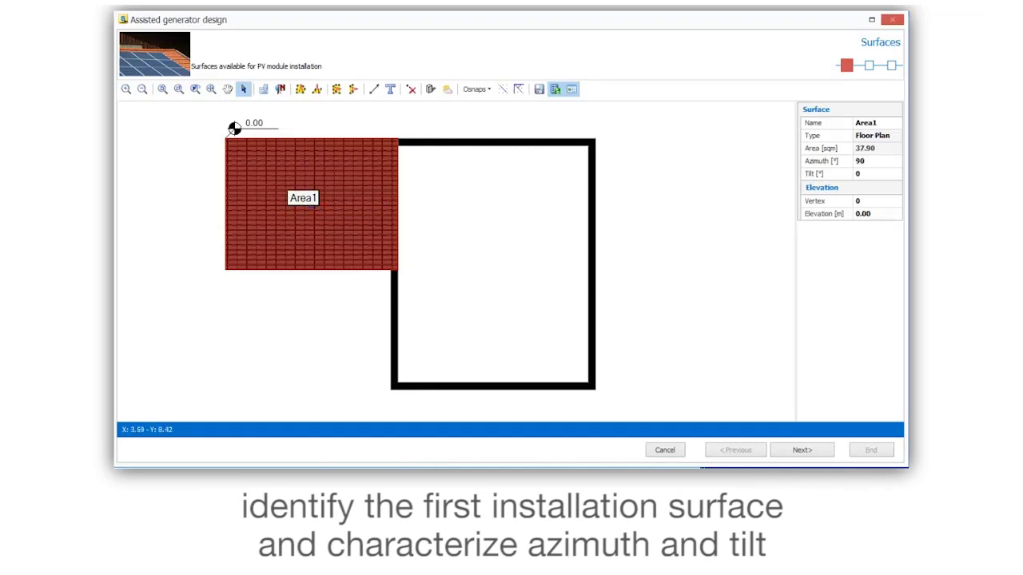
click(876, 174)
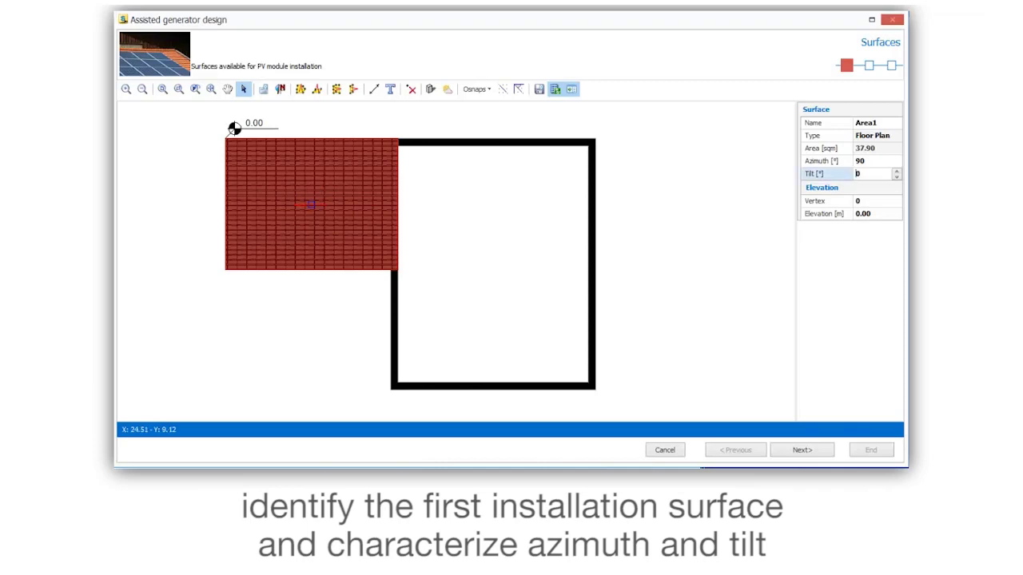
text(30)
key(Tab)
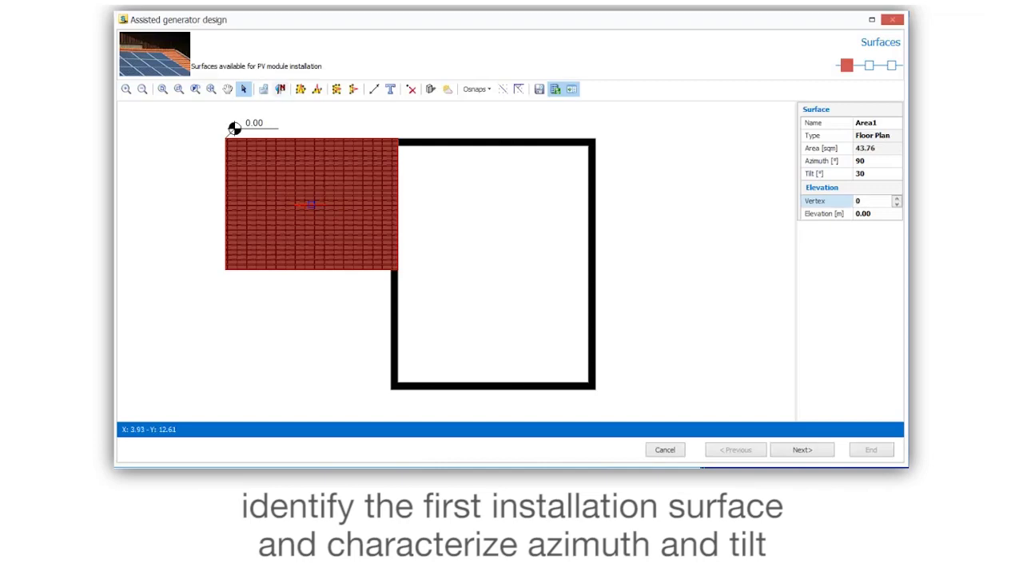
Place the north symbol just below the roof surface and proceed to the solar radiation stage
click(280, 89)
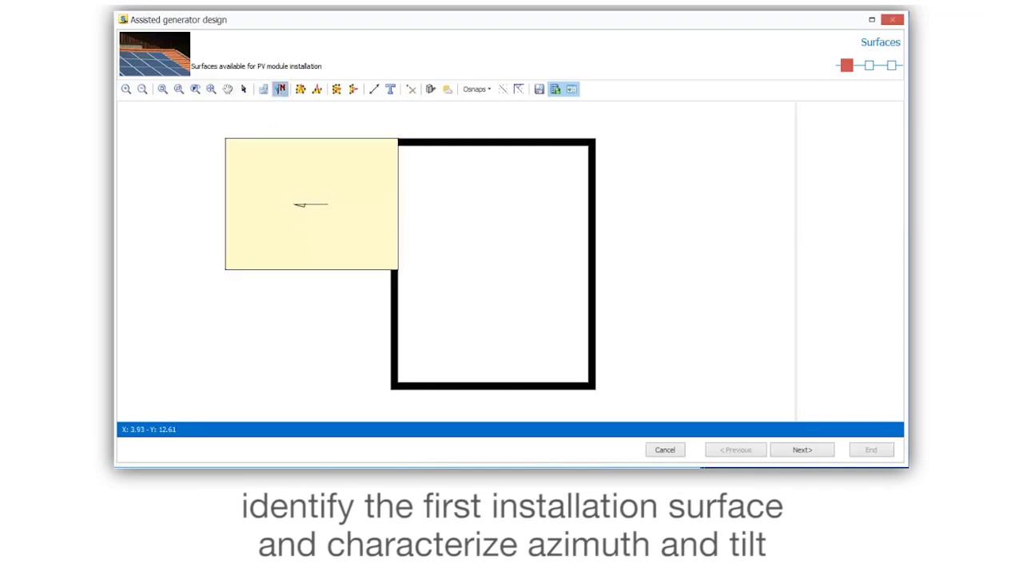
click(287, 312)
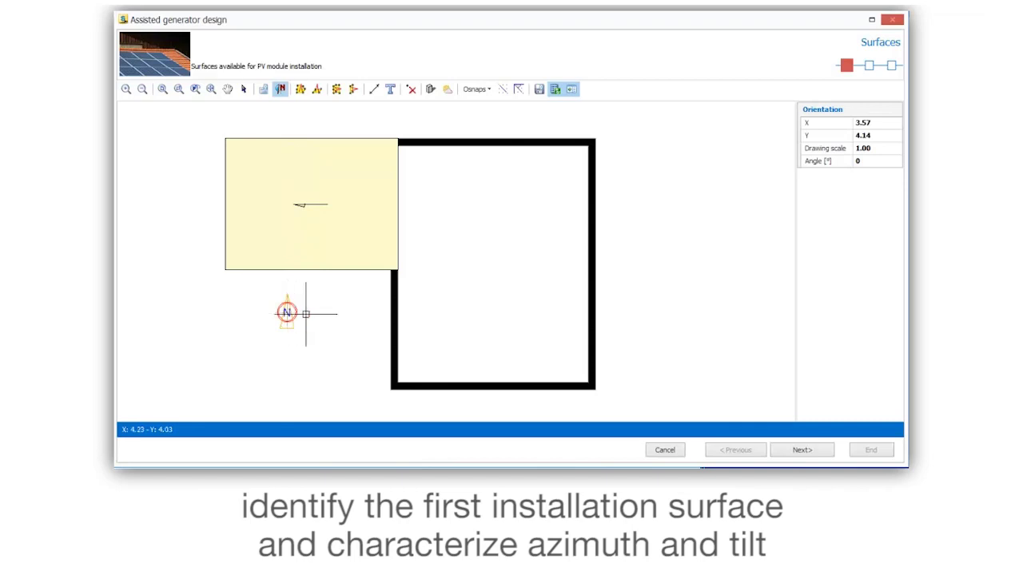
click(802, 450)
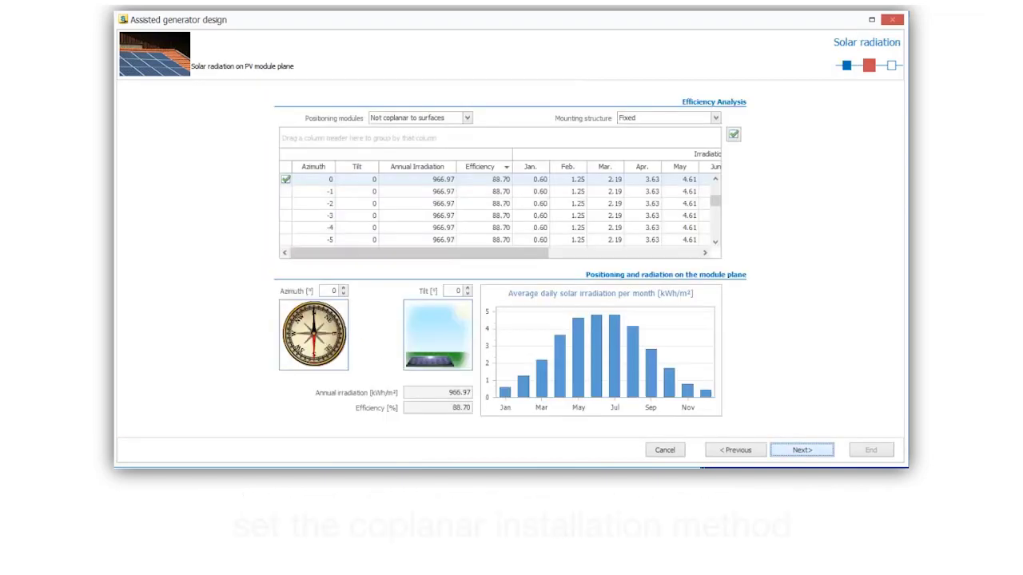
Set the module positioning to Coplanar to surfaces and proceed to the module selection
click(466, 118)
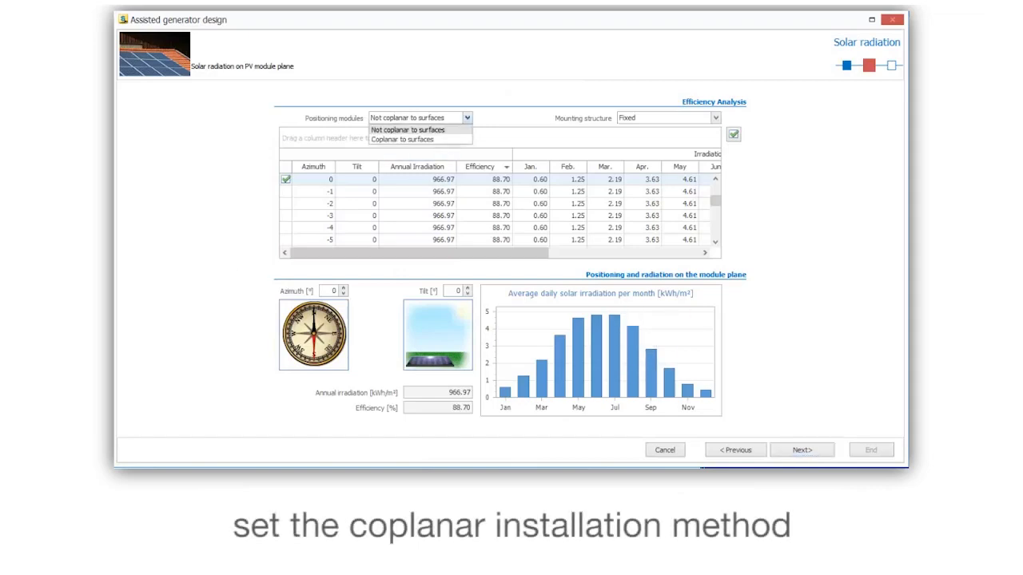
click(404, 140)
key(Up)
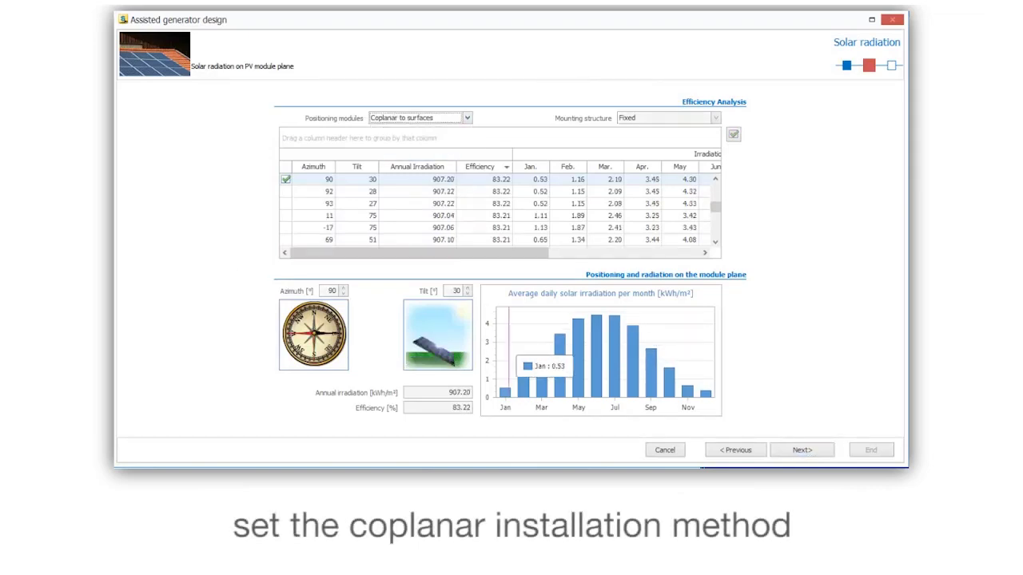
click(801, 450)
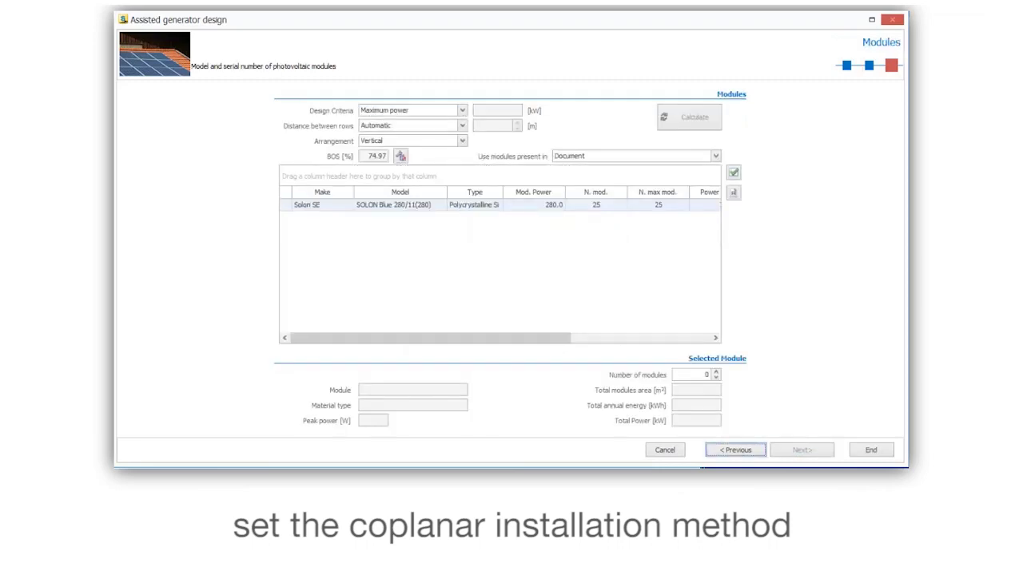
Choose the SOLON Blue 280/11(280) module, set the number of modules to 18 and finish the generator design
click(394, 204)
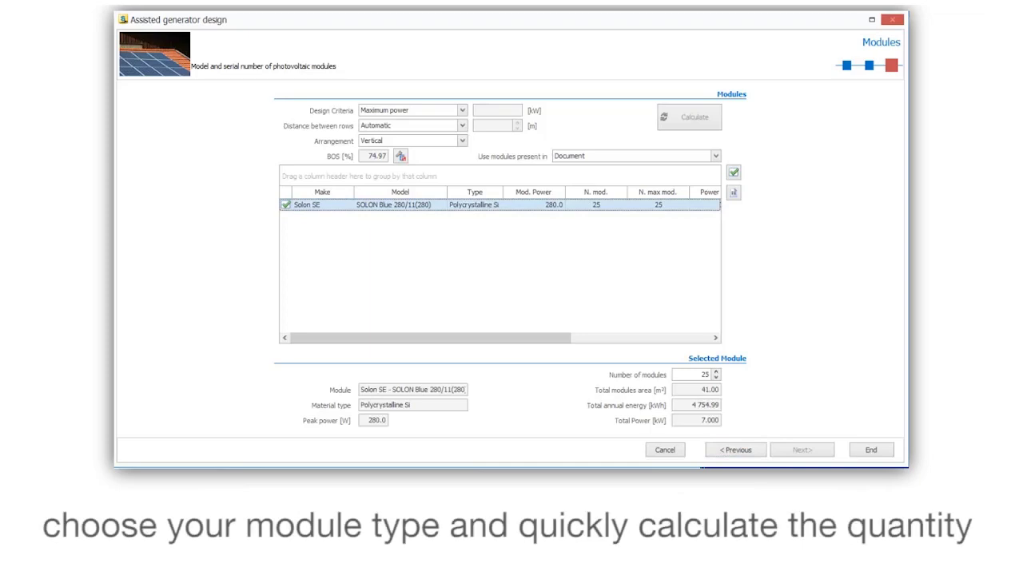
click(704, 374)
text(18)
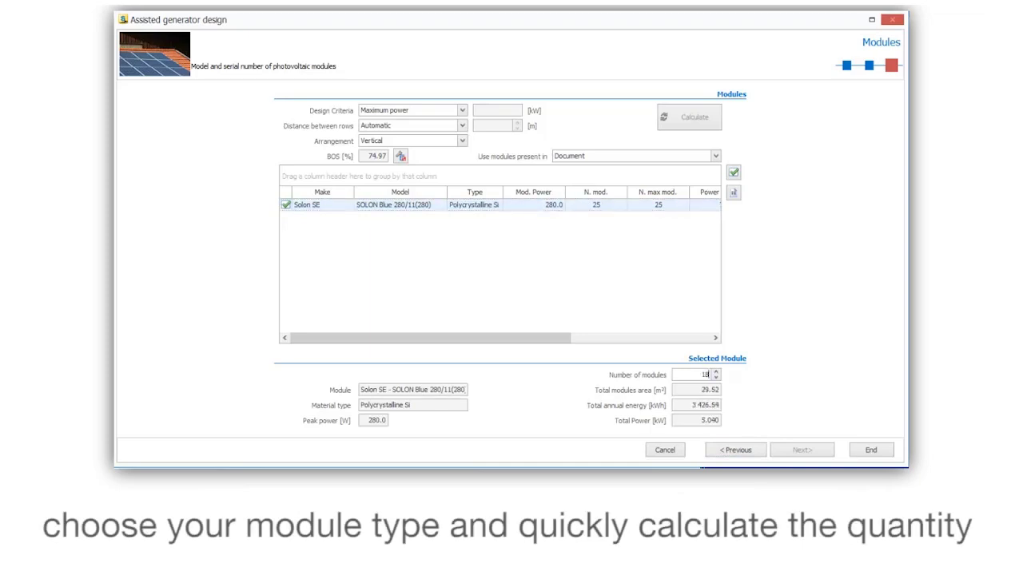
click(870, 449)
key(Return)
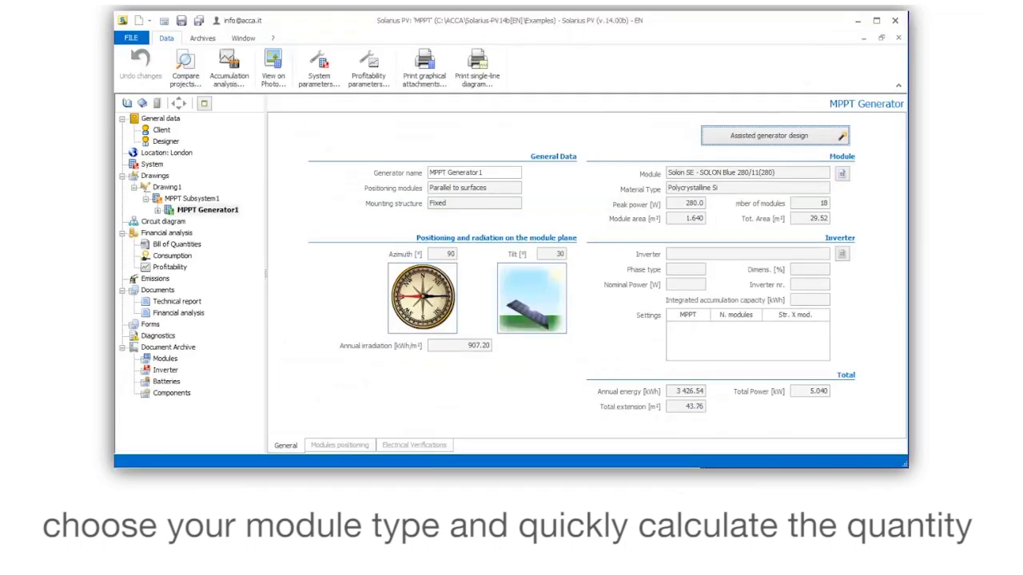
Add a second MPPT generator to MPPT Subsystem1 and start its assisted generator design
click(191, 198)
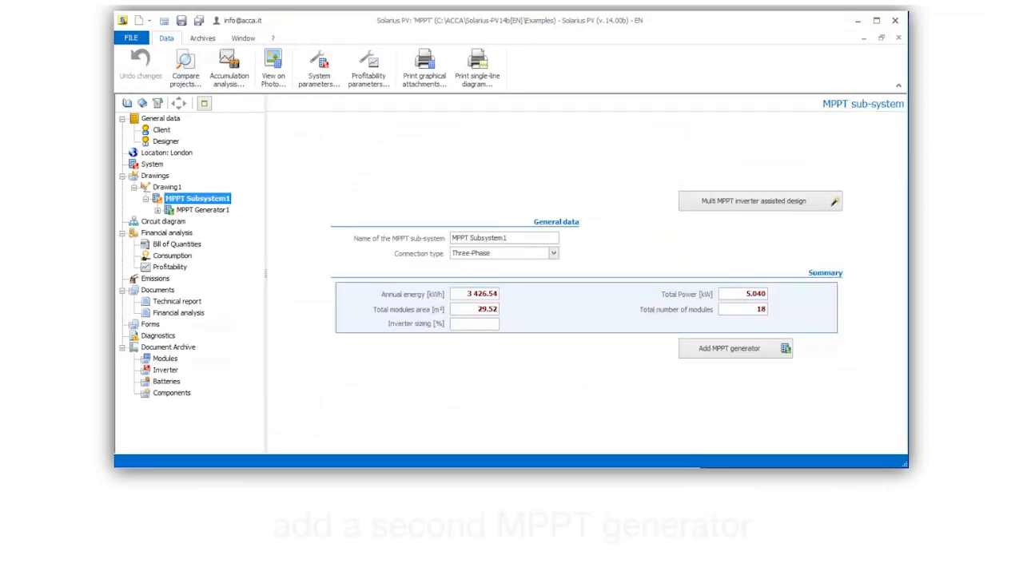
click(734, 348)
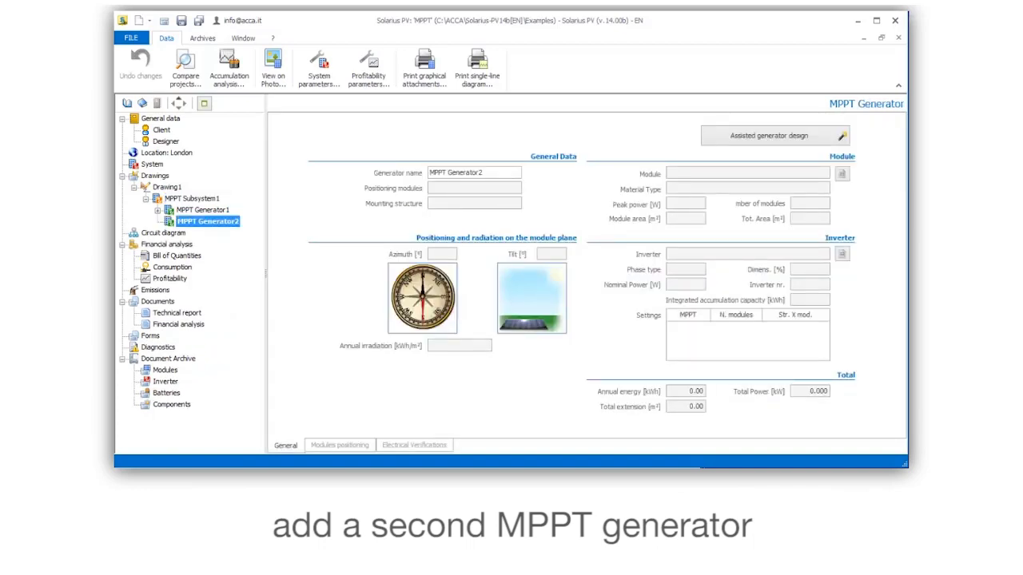
click(774, 135)
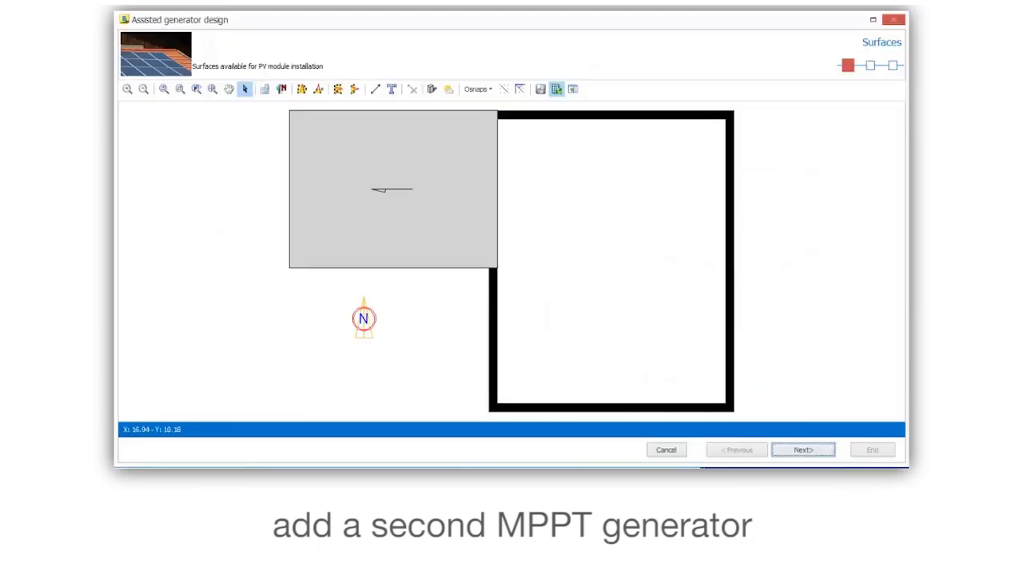
Outline the second installation surface as a closed polygon along the inner wall corners of the large room, using object snaps
click(302, 89)
click(477, 88)
click(488, 105)
click(497, 119)
click(725, 119)
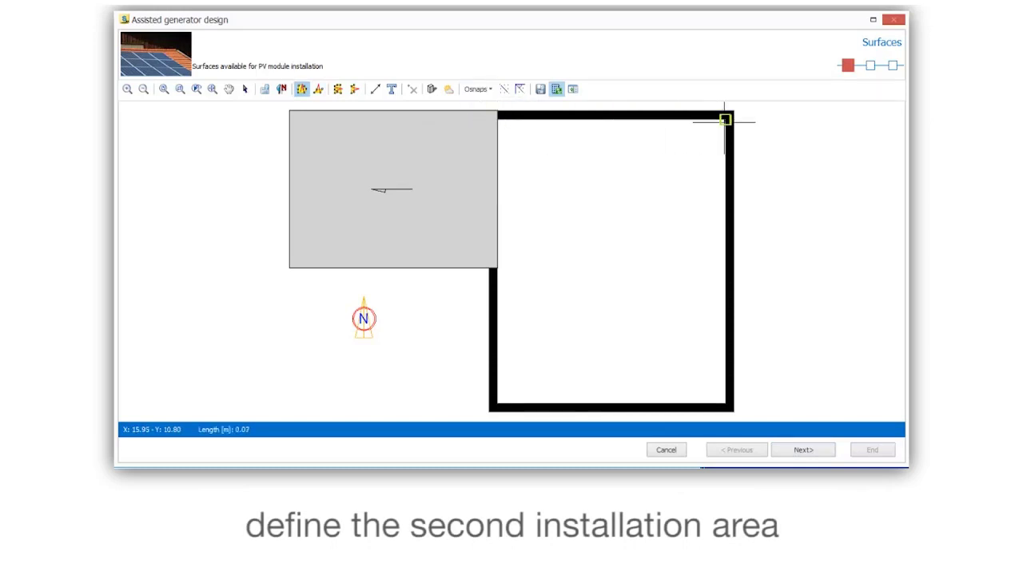
click(725, 404)
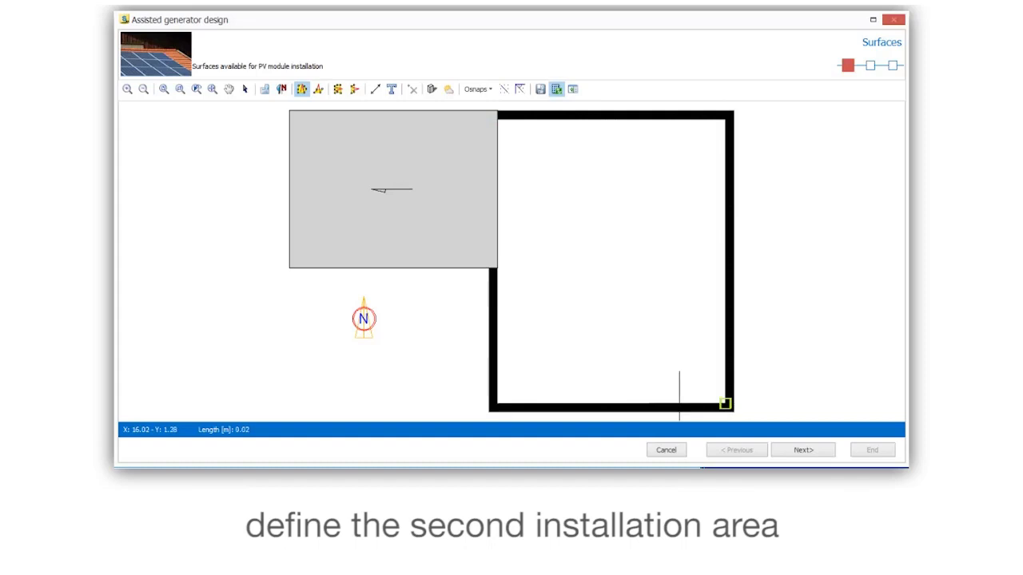
click(497, 403)
click(497, 119)
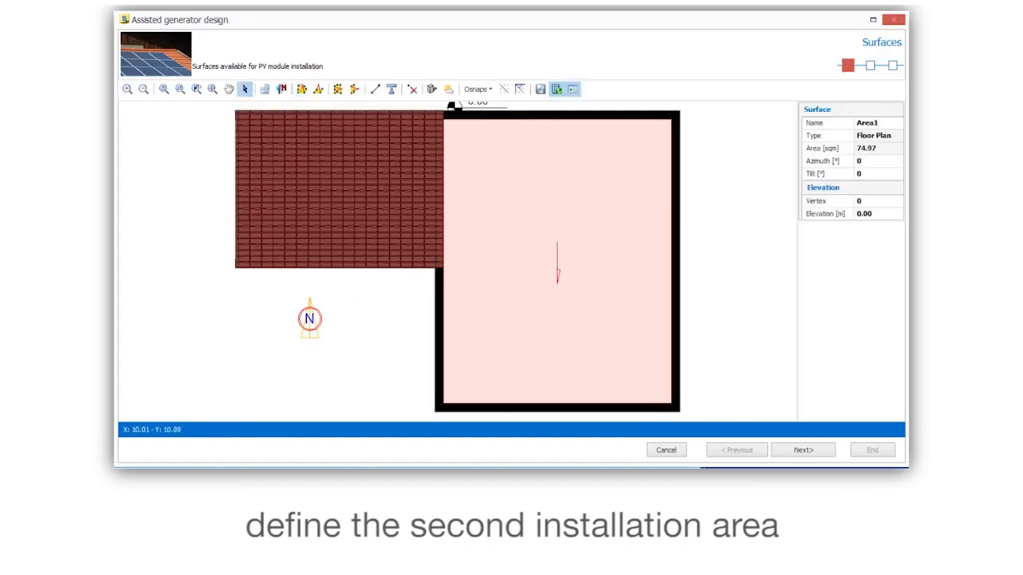
Rename the new surface as Area2 and proceed to the solar radiation stage
click(878, 122)
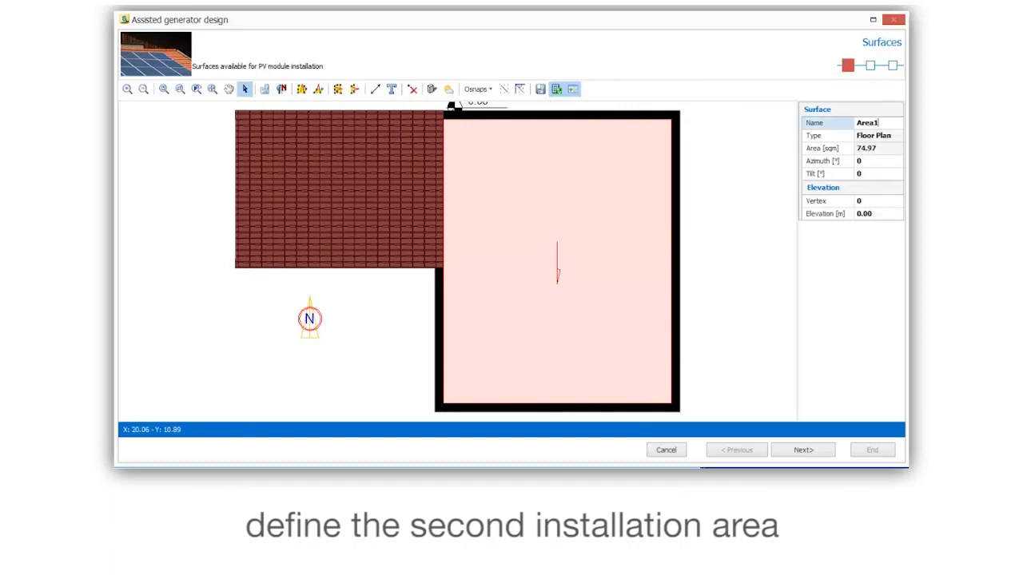
key(shift+Right)
text(2)
click(803, 450)
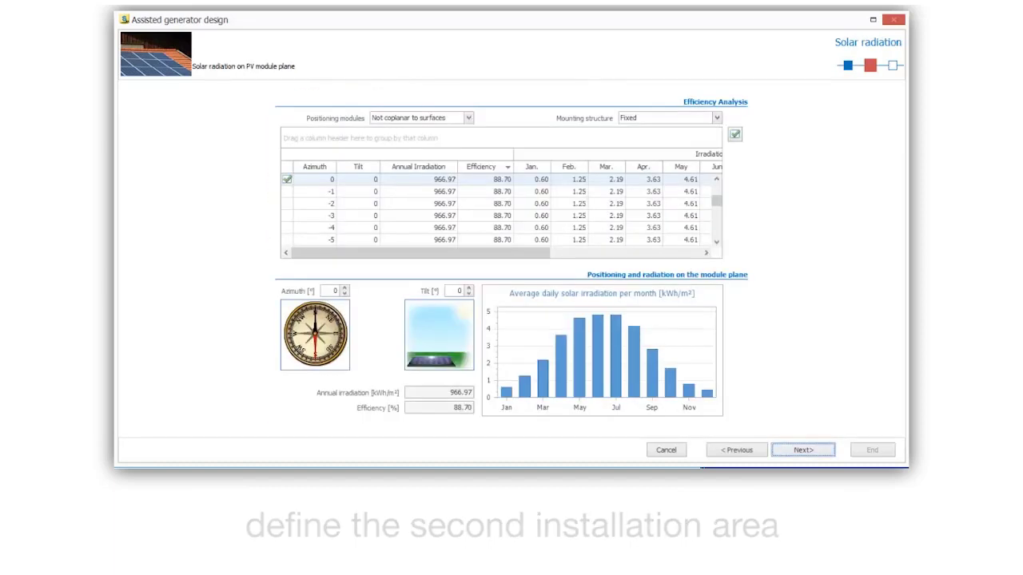
Filter the orientations to an efficiency equal to 100, apply the one with azimuth -2° and tilt 34°, and proceed to the module selection
click(508, 165)
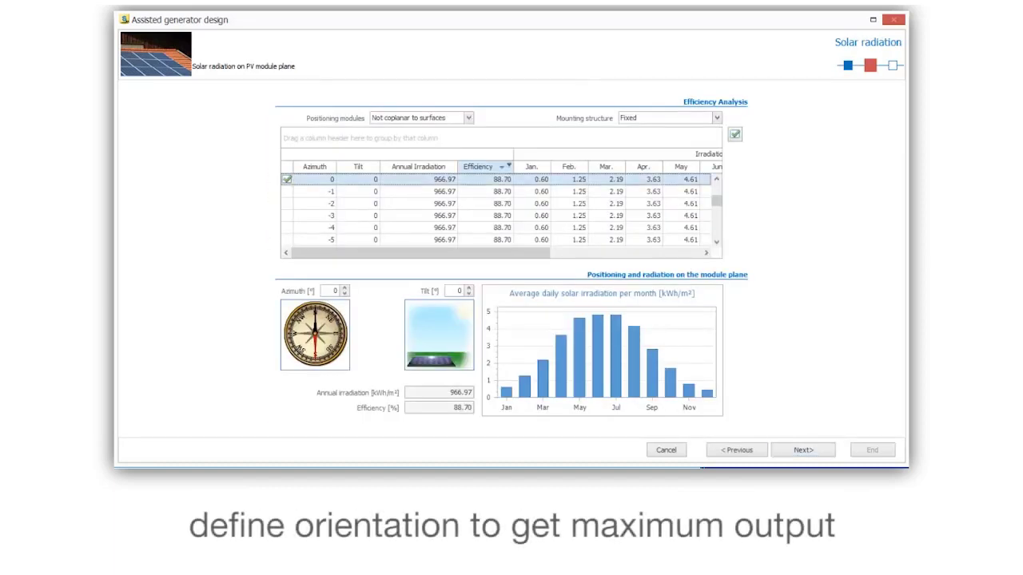
click(563, 177)
click(577, 217)
text(100.)
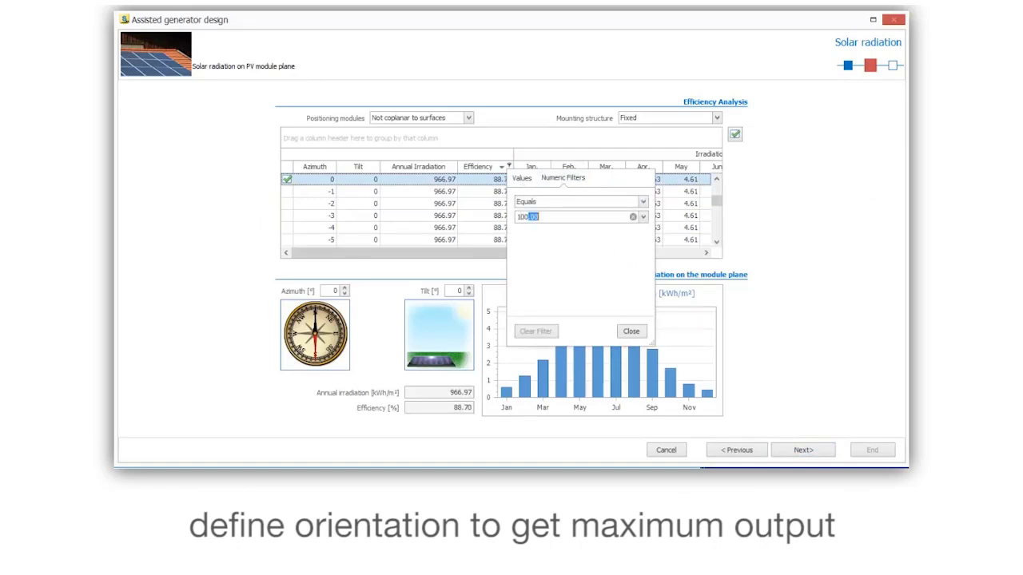
click(631, 331)
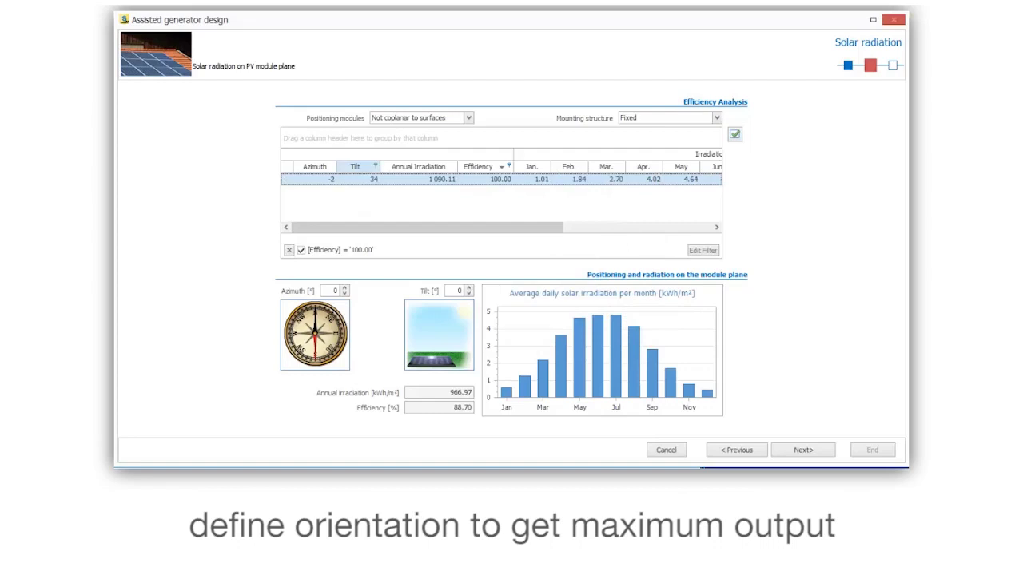
double_click(286, 179)
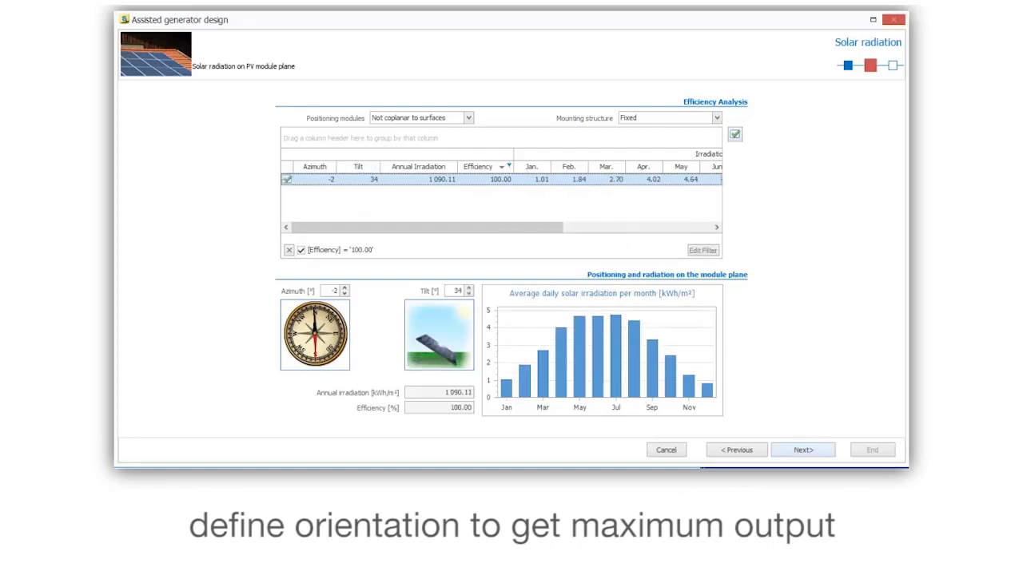
click(804, 450)
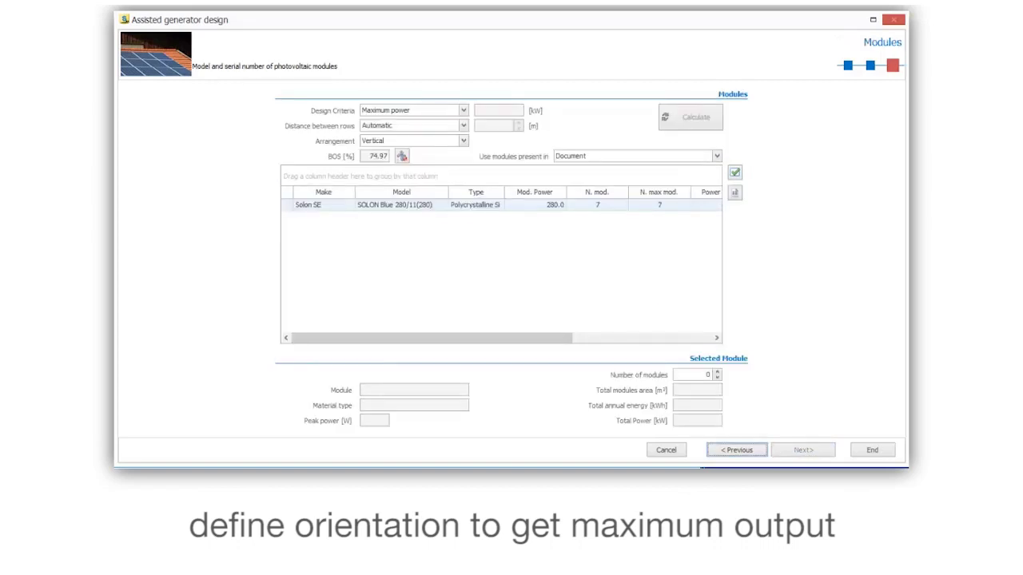
Recalculate with the Horizontal arrangement, choose the SOLON Blue 280/11(280) module and finish the second generator's design
click(463, 140)
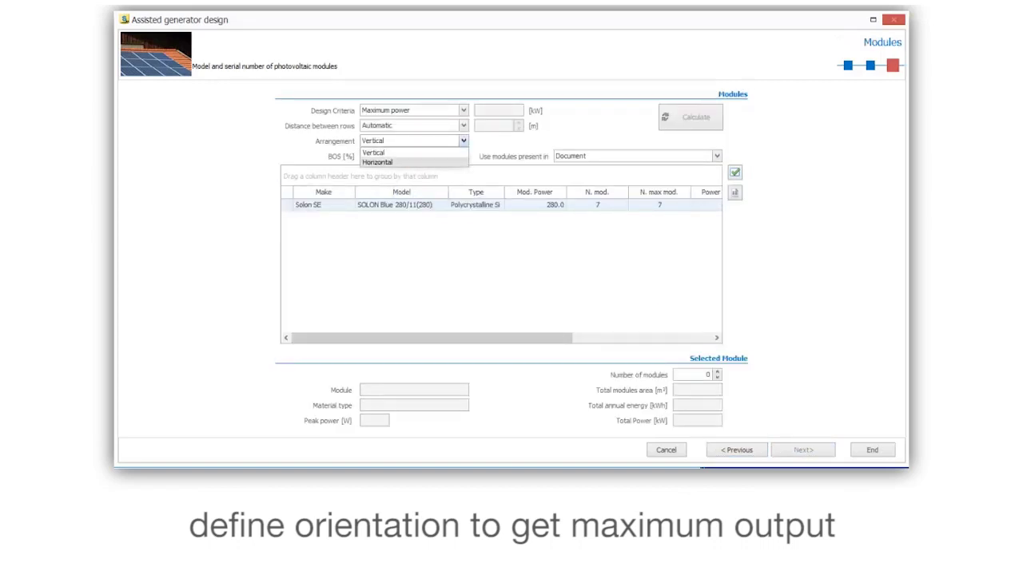
click(377, 162)
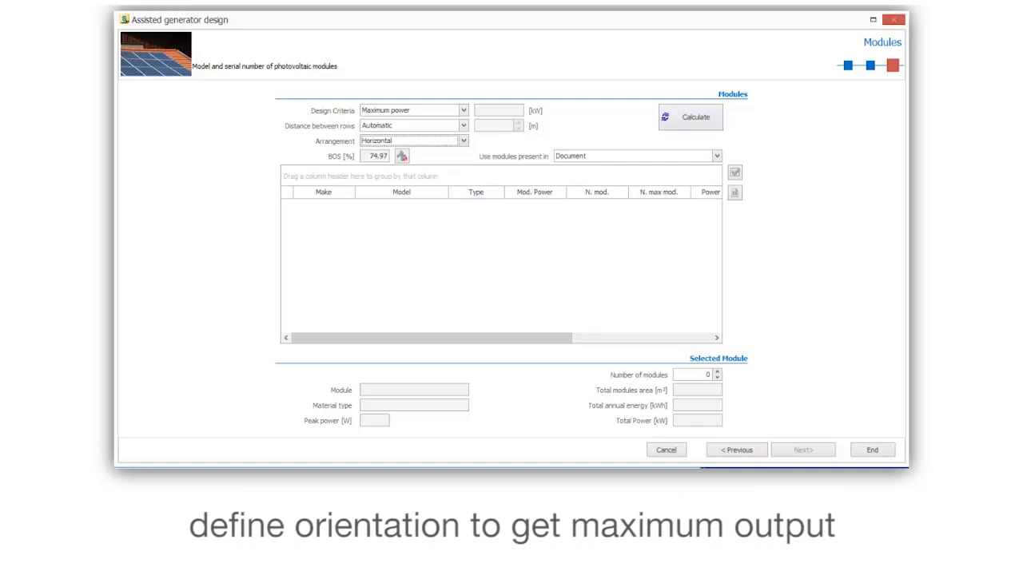
click(691, 116)
double_click(597, 205)
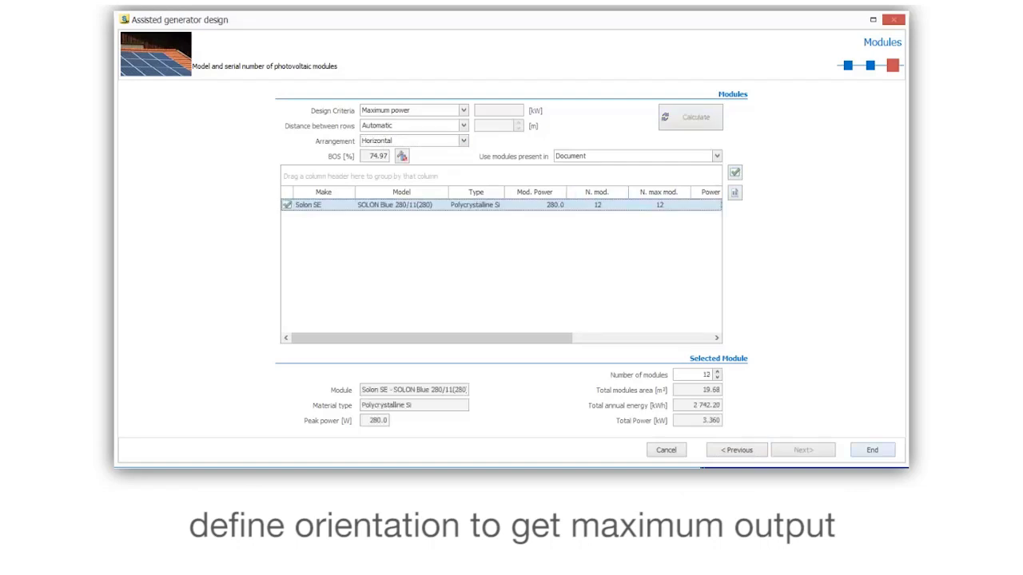
click(871, 450)
key(Return)
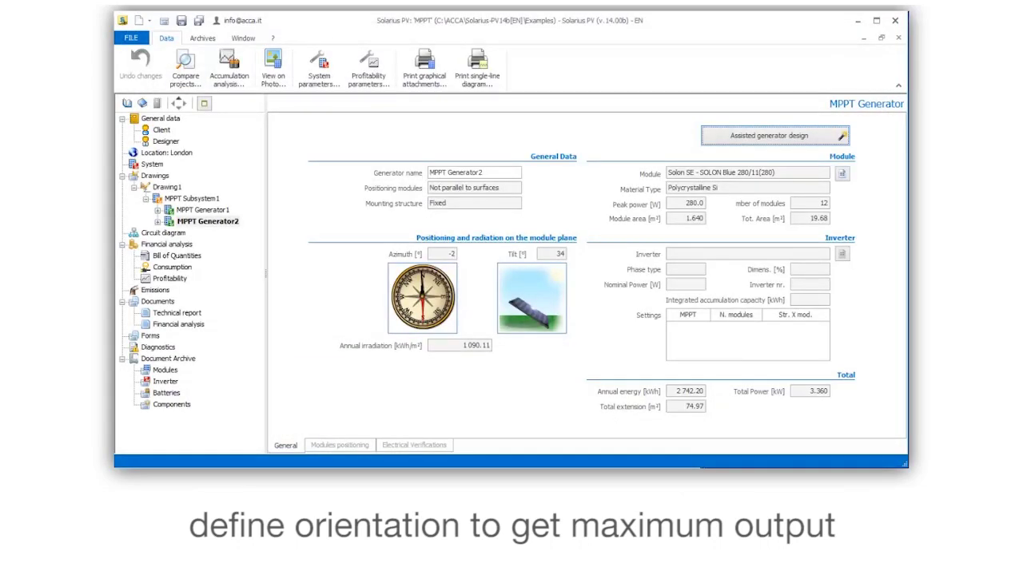
Start the multi MPPT inverter assisted design for MPPT Subsystem1 and choose the three-phase 7 000 W Fronius Symo inverter
click(192, 198)
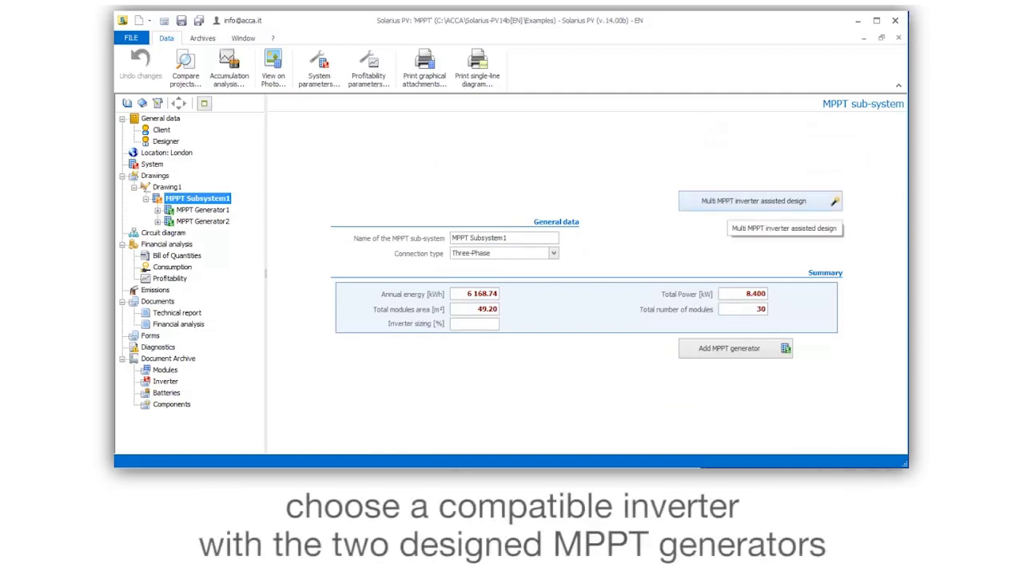
click(727, 203)
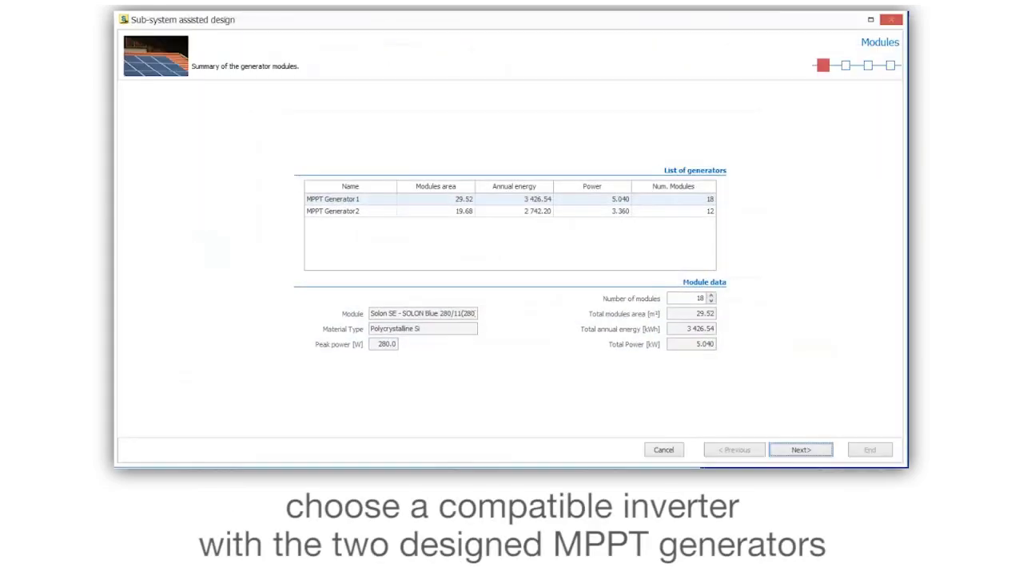
click(510, 211)
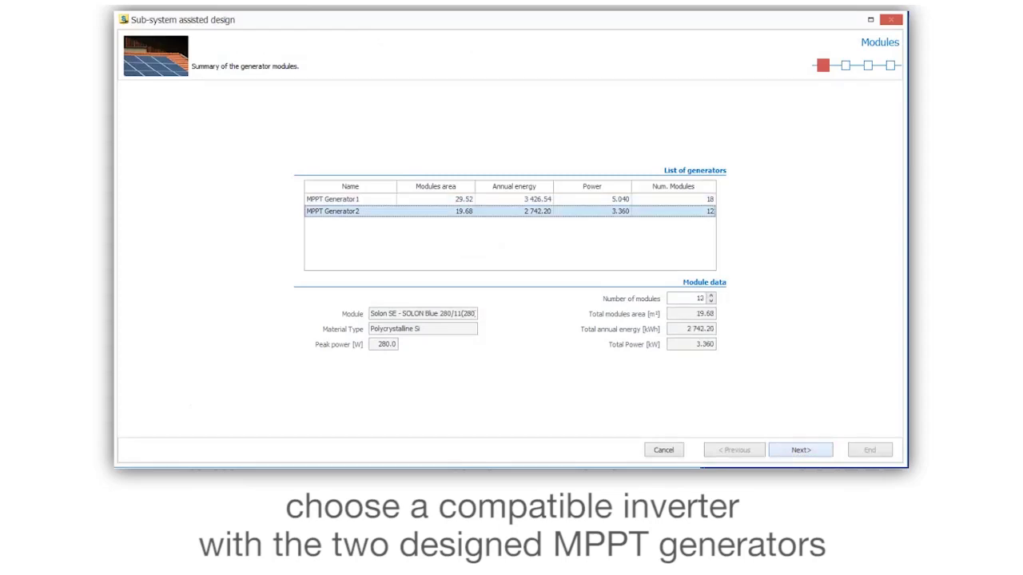
click(800, 450)
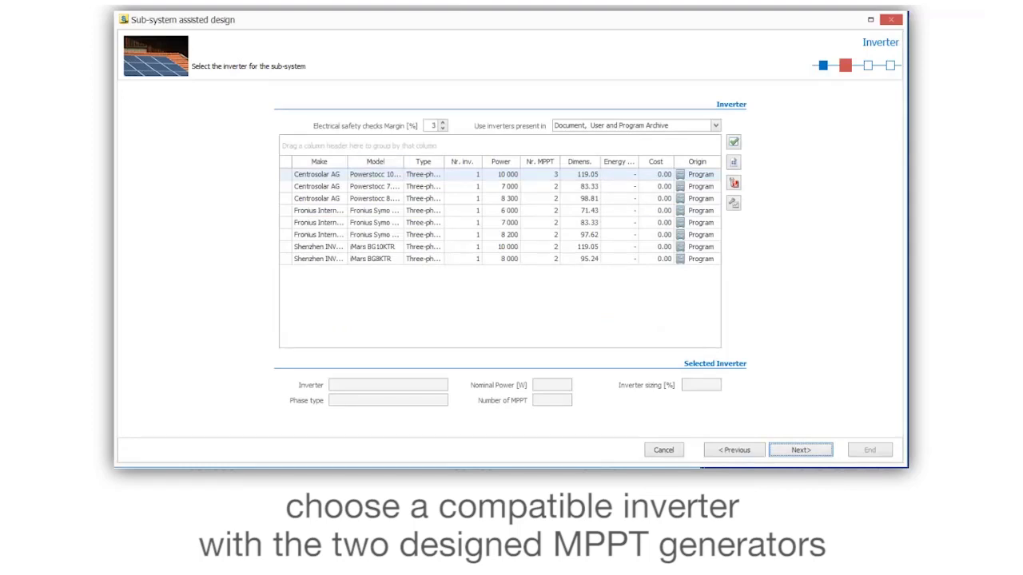
double_click(500, 222)
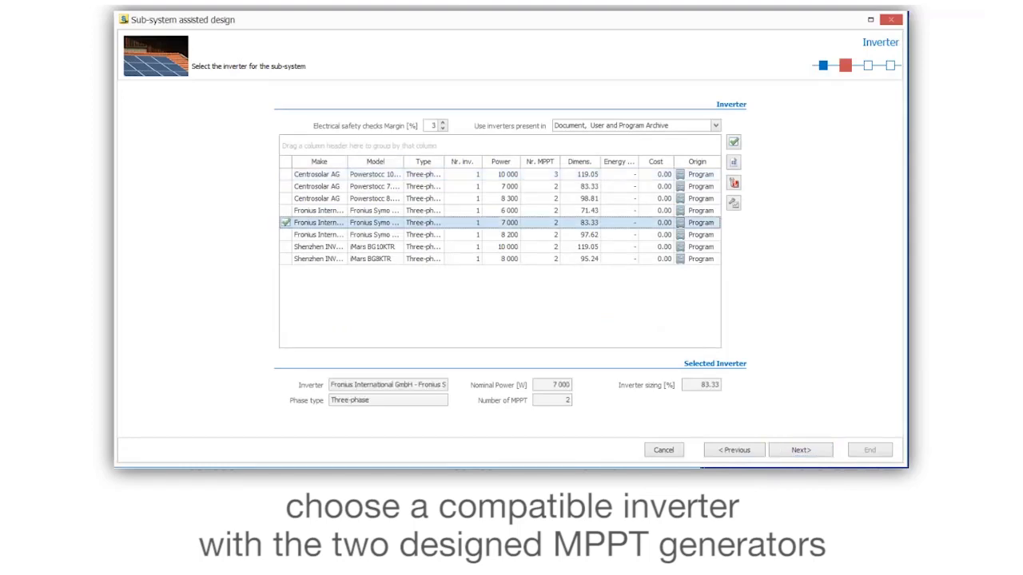
click(800, 450)
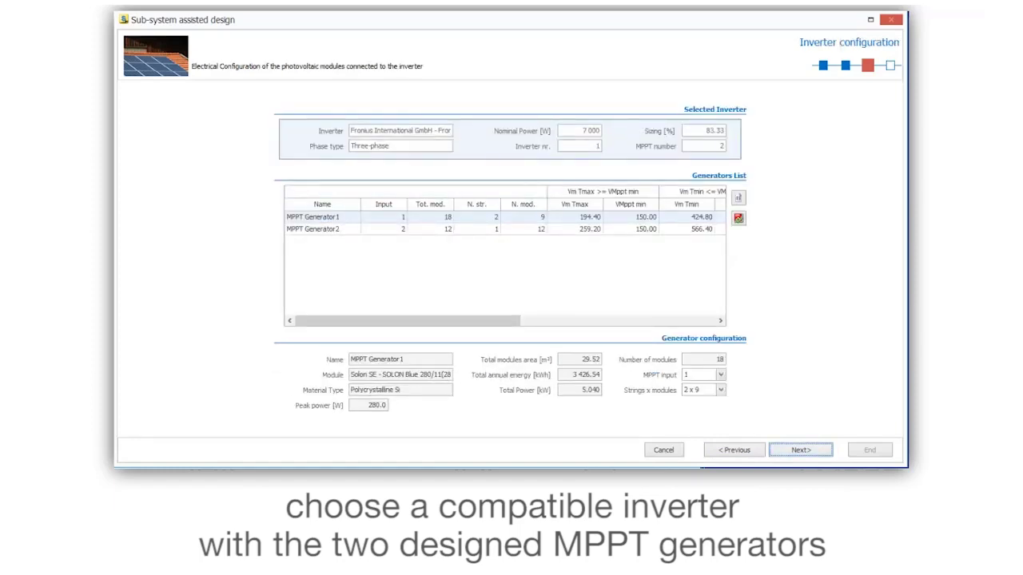
Try MPPT input 2 for MPPT Generator1 and set it back to input 1
click(720, 374)
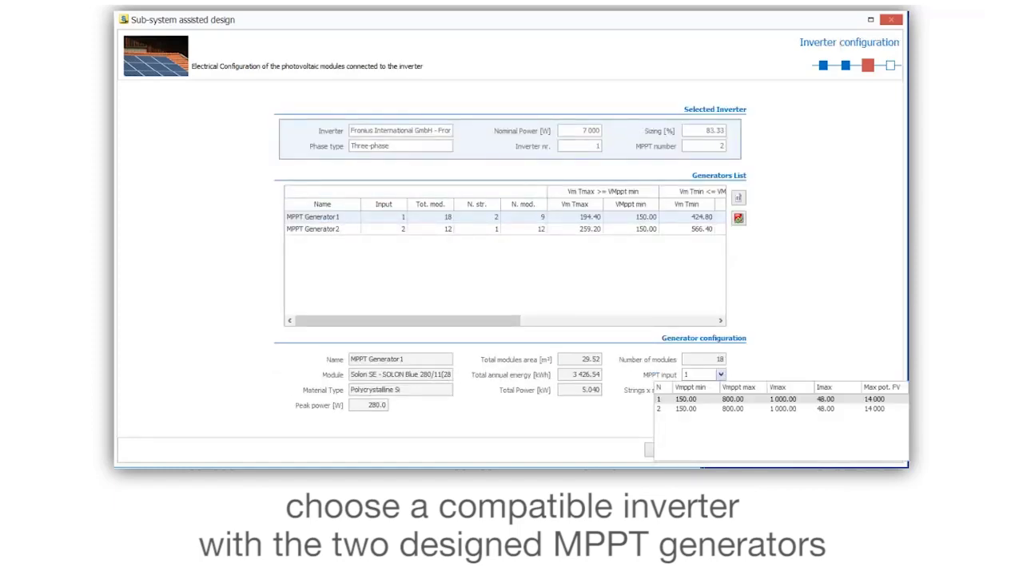
click(686, 409)
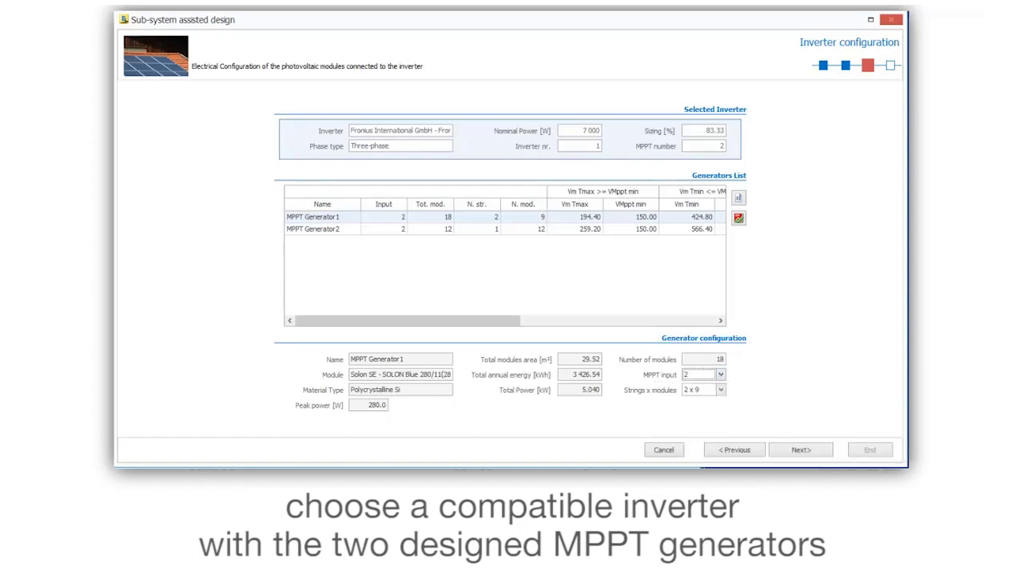
click(720, 375)
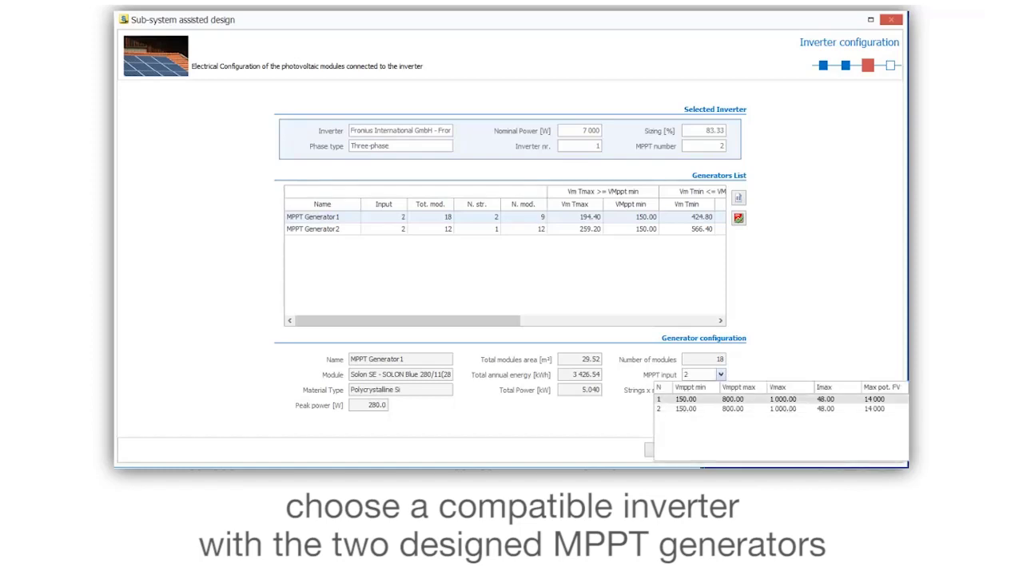
key(Return)
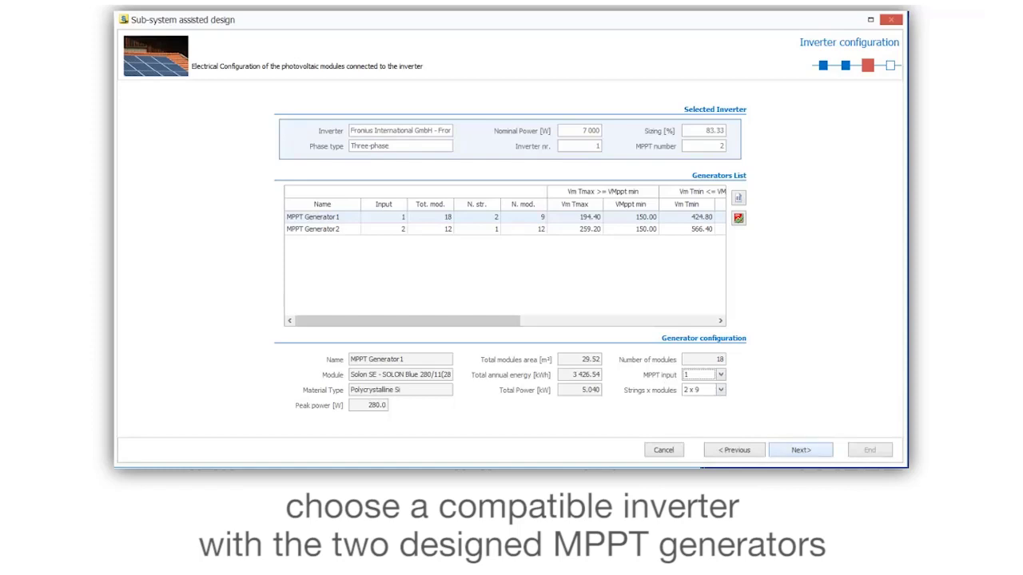
Proceed to module positioning and rearrange MPPT Generator1's modules as Horizontal with 0.05 m edge, row and module distances
key(Return)
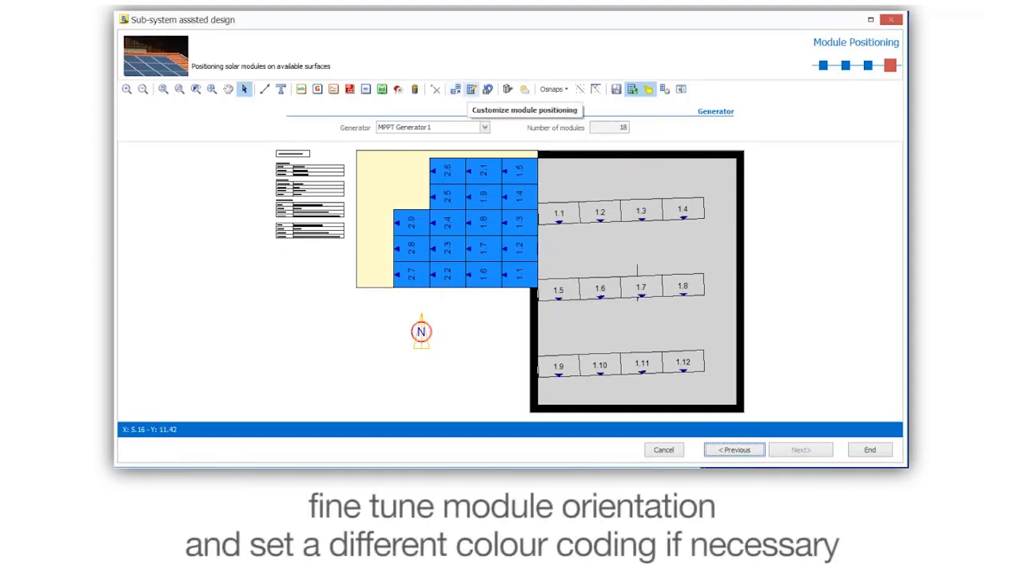
click(472, 88)
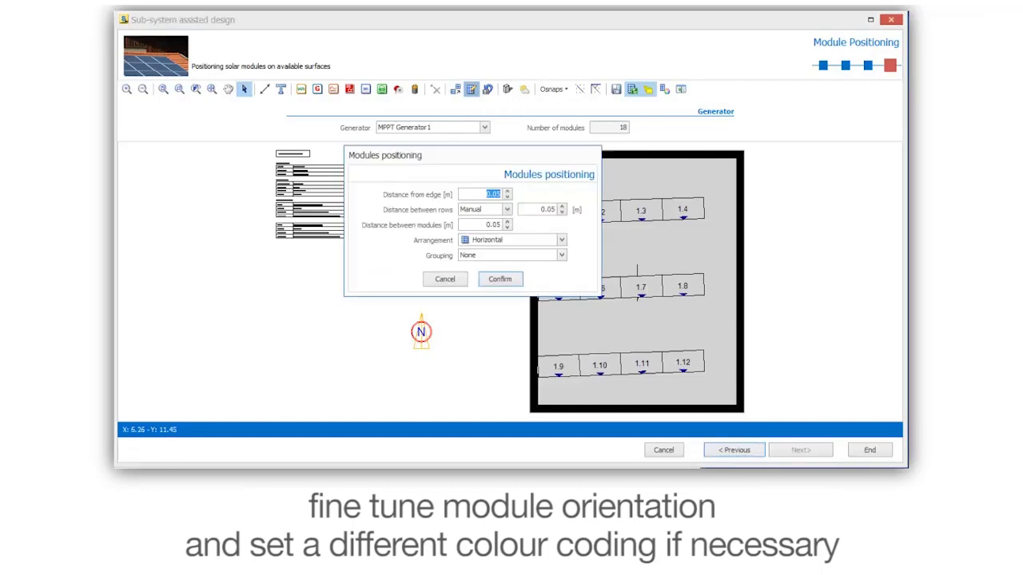
click(557, 237)
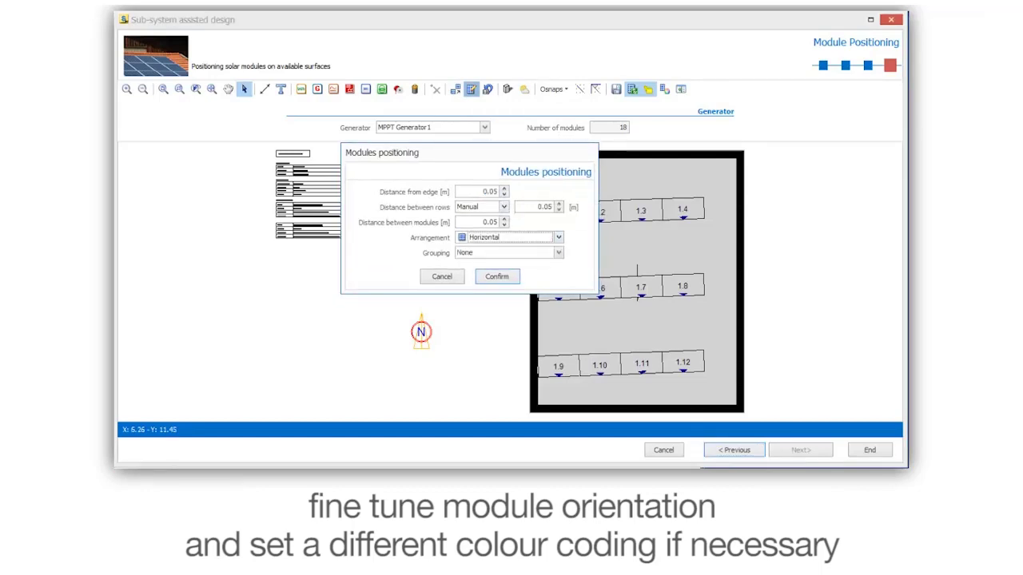
click(496, 276)
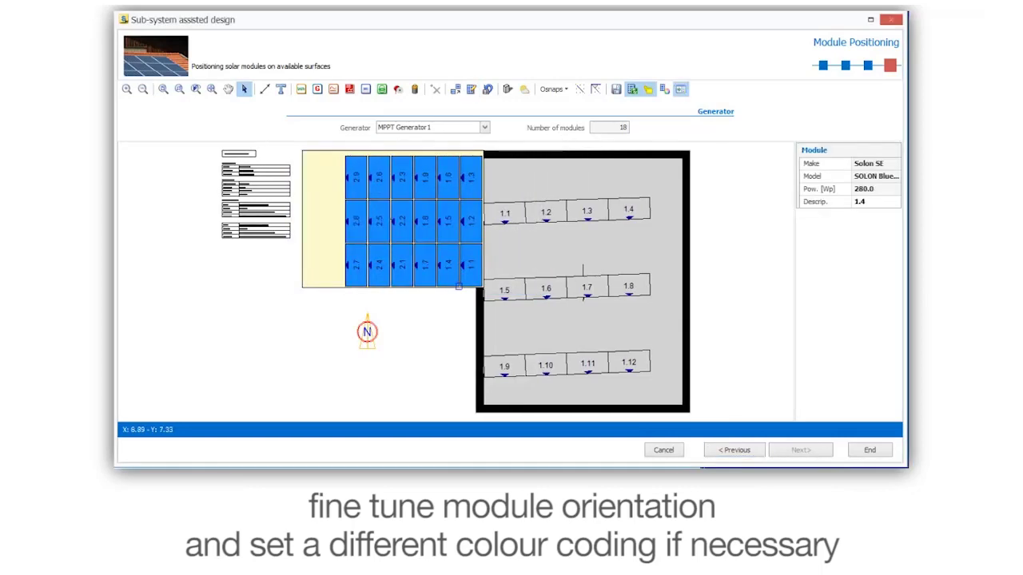
Change the colour of MPPT Generator1's modules to orange
click(664, 88)
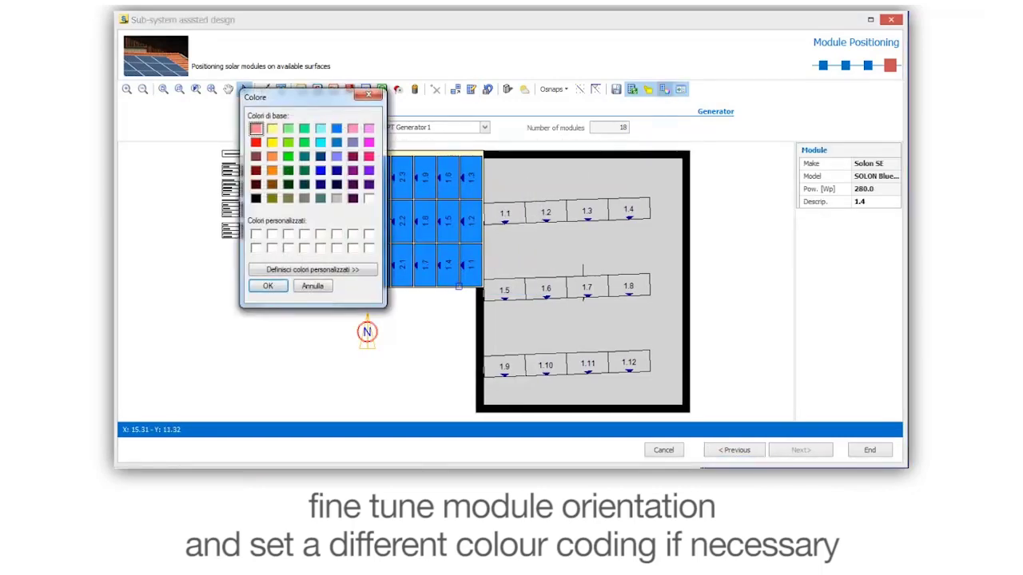
click(271, 156)
click(267, 287)
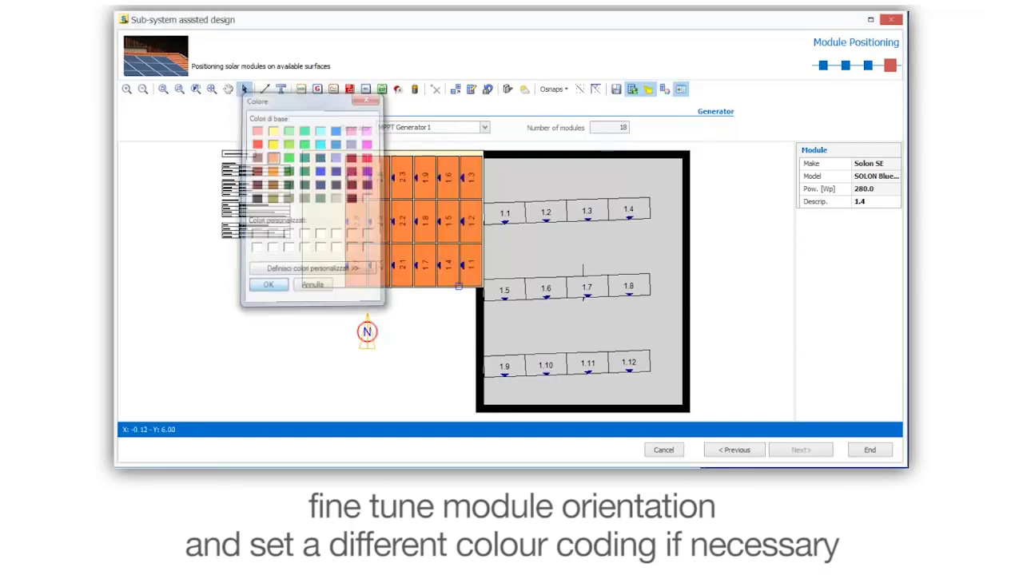
Switch to MPPT Generator2 and change its modules' colour to cyan
click(485, 127)
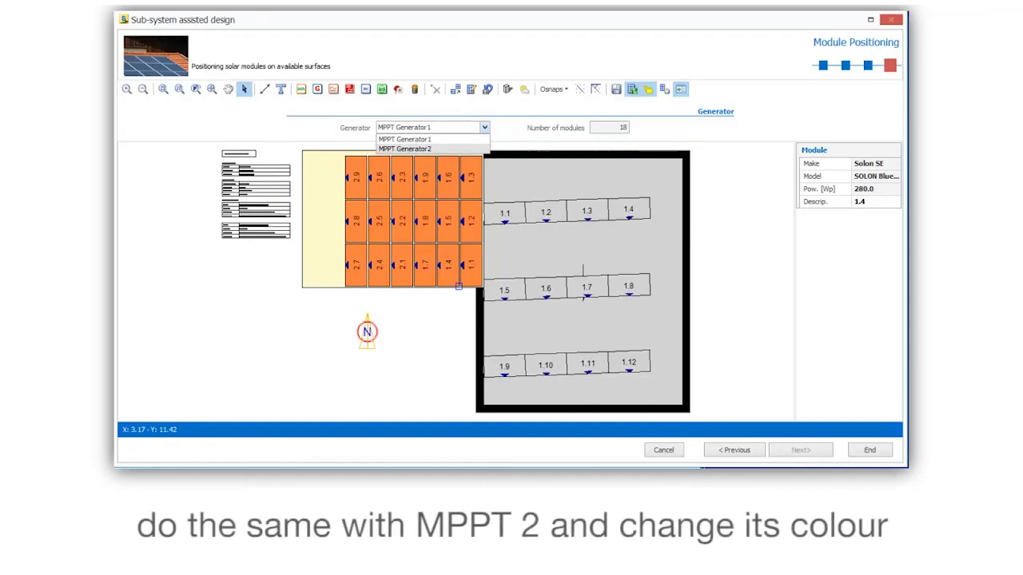
click(405, 149)
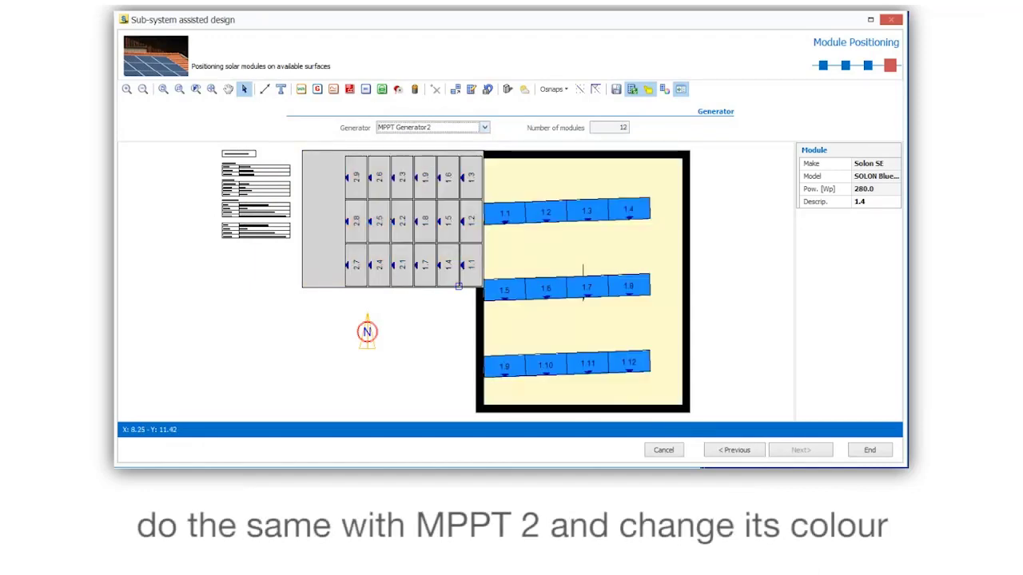
click(664, 90)
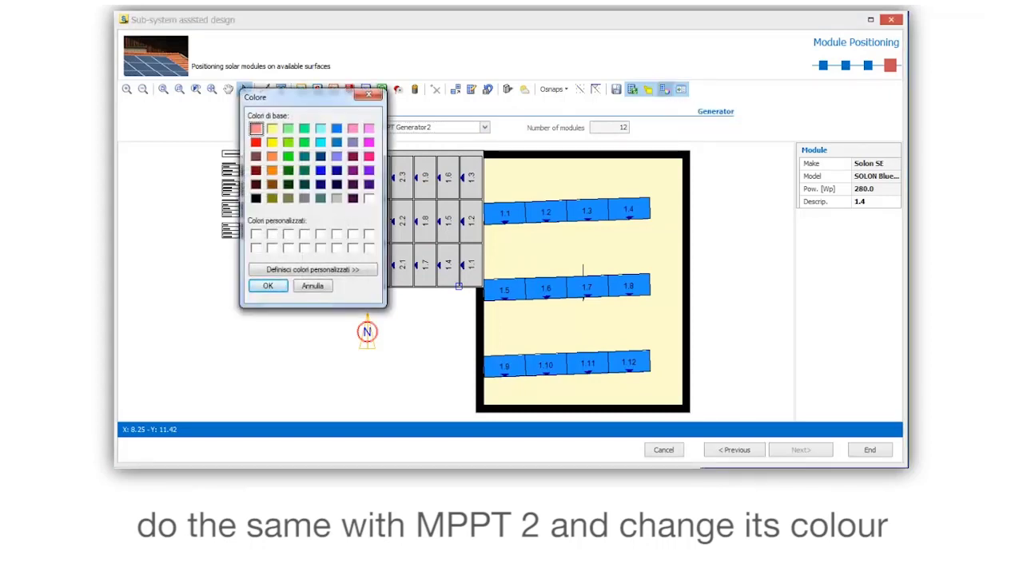
click(320, 143)
click(268, 287)
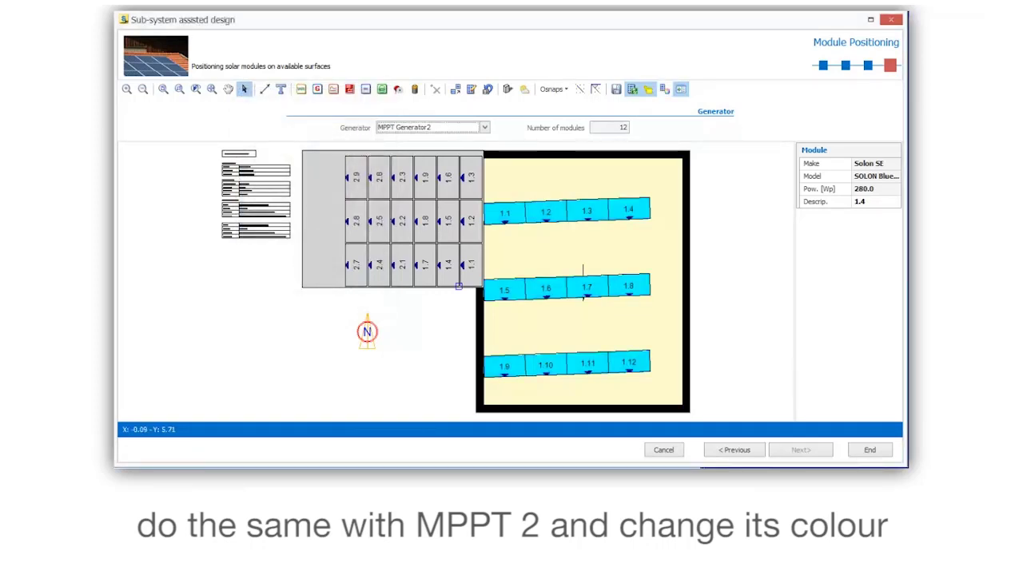
Finish the sub-system assisted design and open Drawing1 to show the entire system layout
click(869, 450)
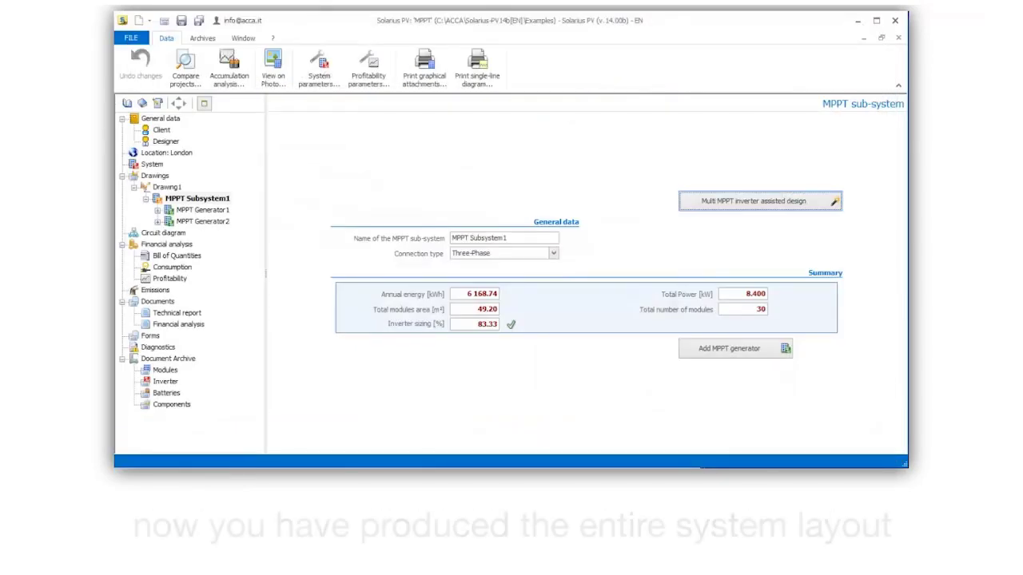
click(152, 163)
click(166, 187)
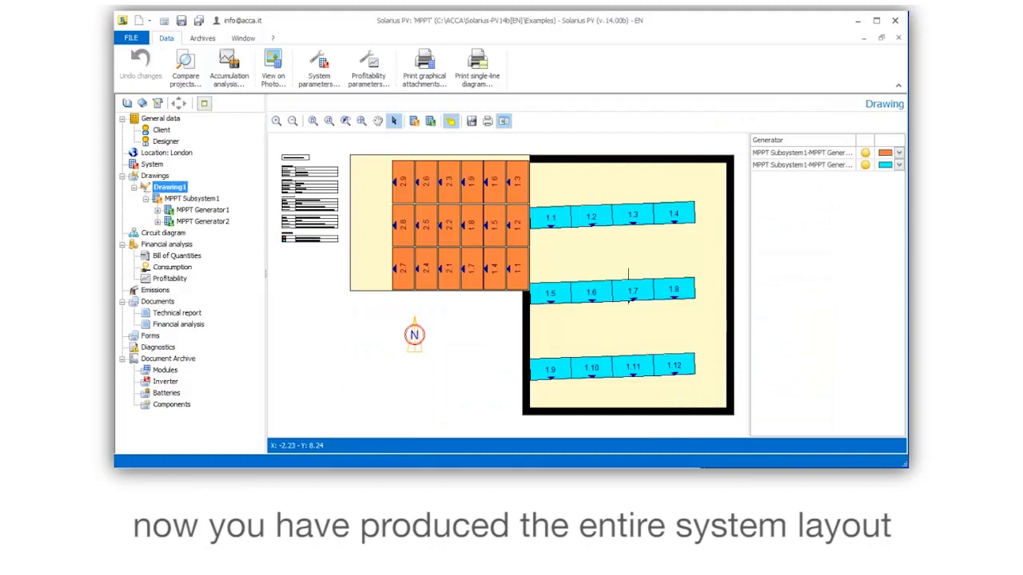